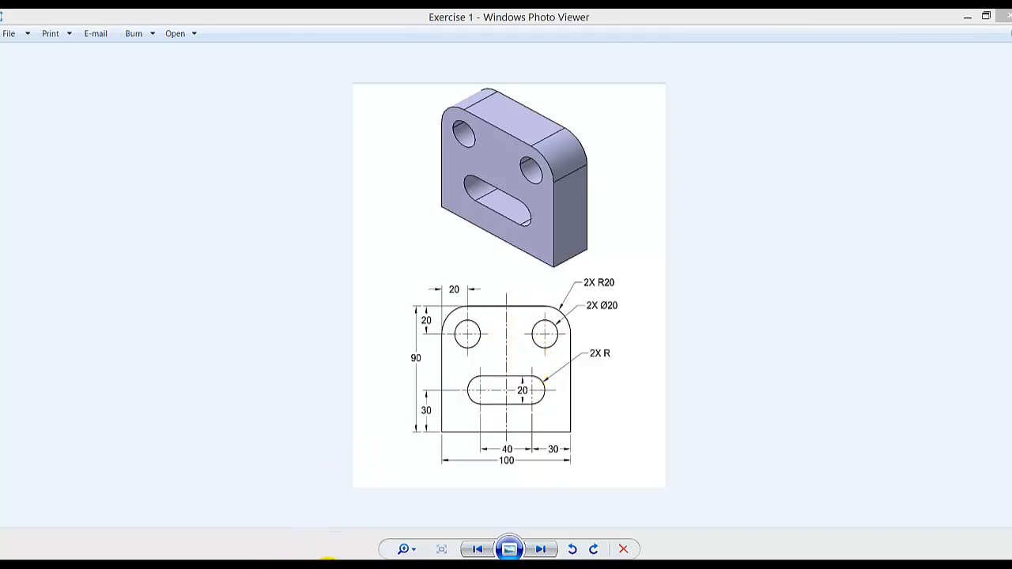
# Step: Switch to the Exercise 1 part in CATIA V5 and start a sketch on the yz plane
pyautogui.click(328, 560)
pyautogui.click(316, 560)
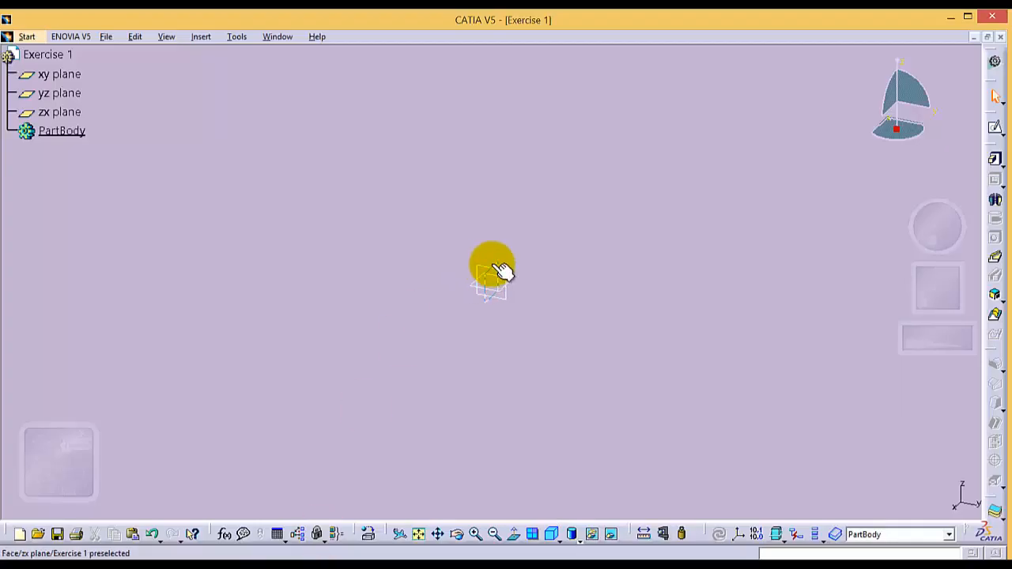
pyautogui.click(83, 96)
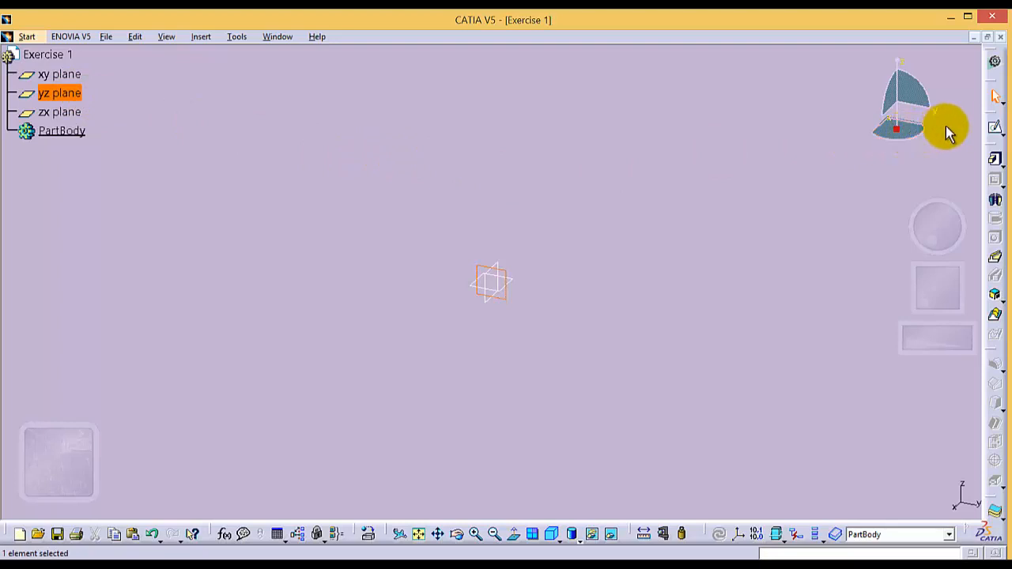
pyautogui.click(995, 127)
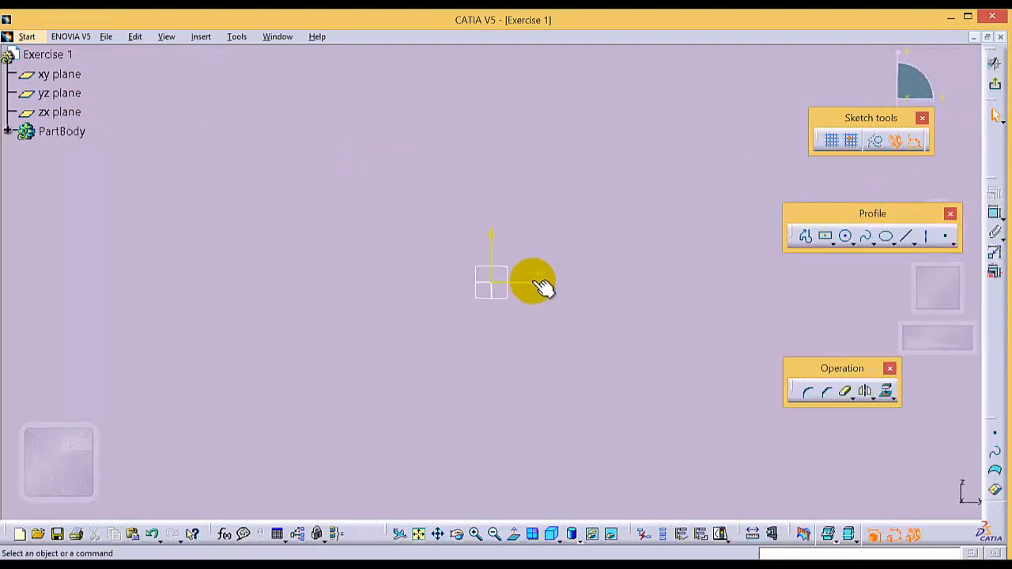
# Step: Sketch a centered rectangle about 144 mm wide and 123 mm high with its center at the sketch origin
pyautogui.click(828, 240)
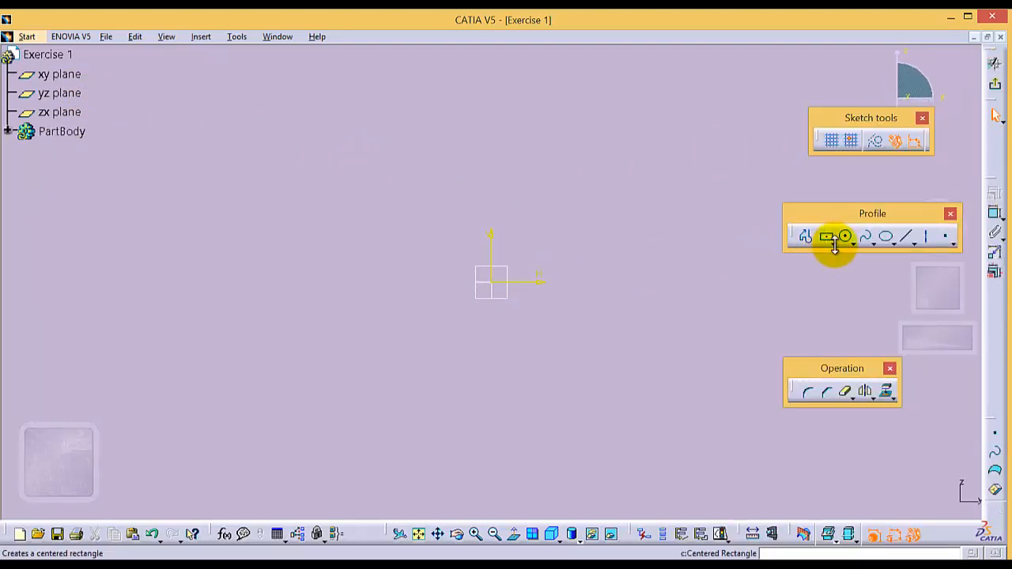
pyautogui.click(835, 244)
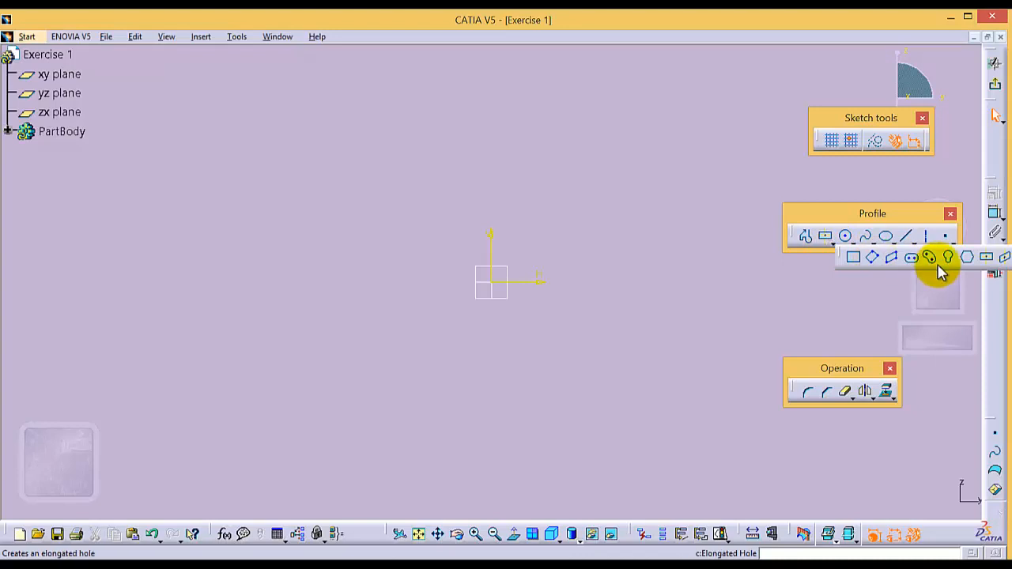
pyautogui.click(985, 260)
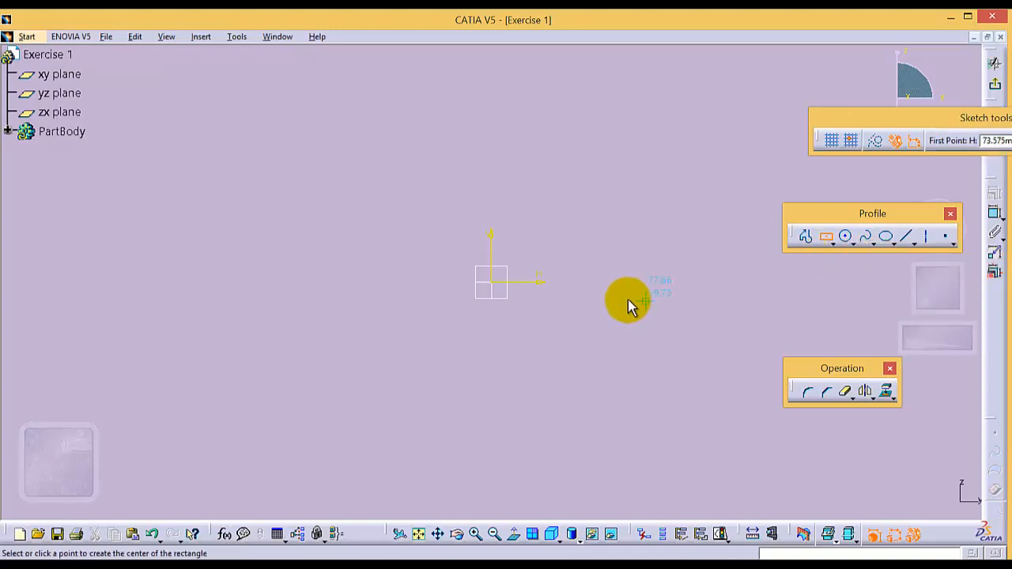
pyautogui.click(491, 280)
pyautogui.click(636, 162)
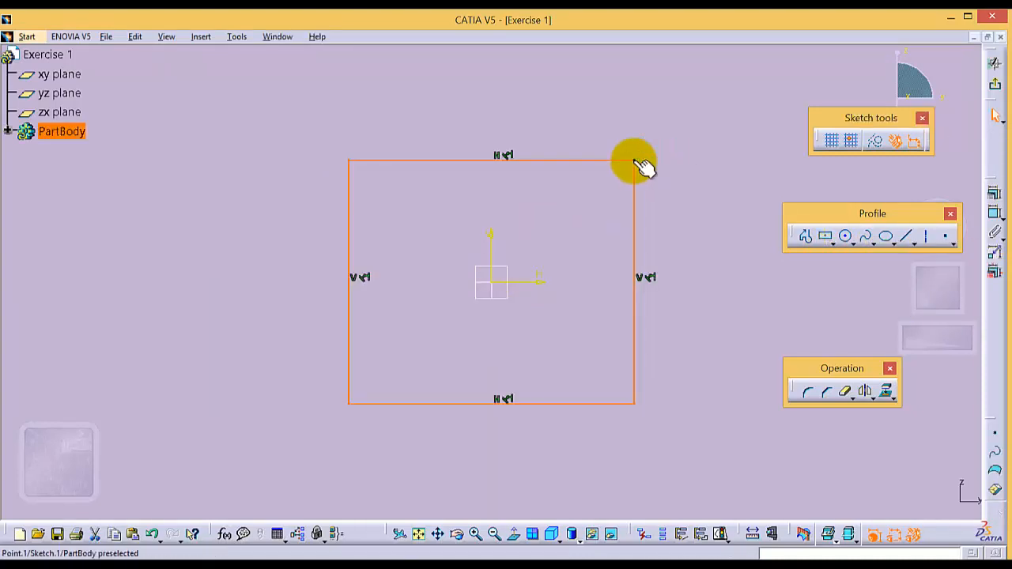
pyautogui.click(682, 188)
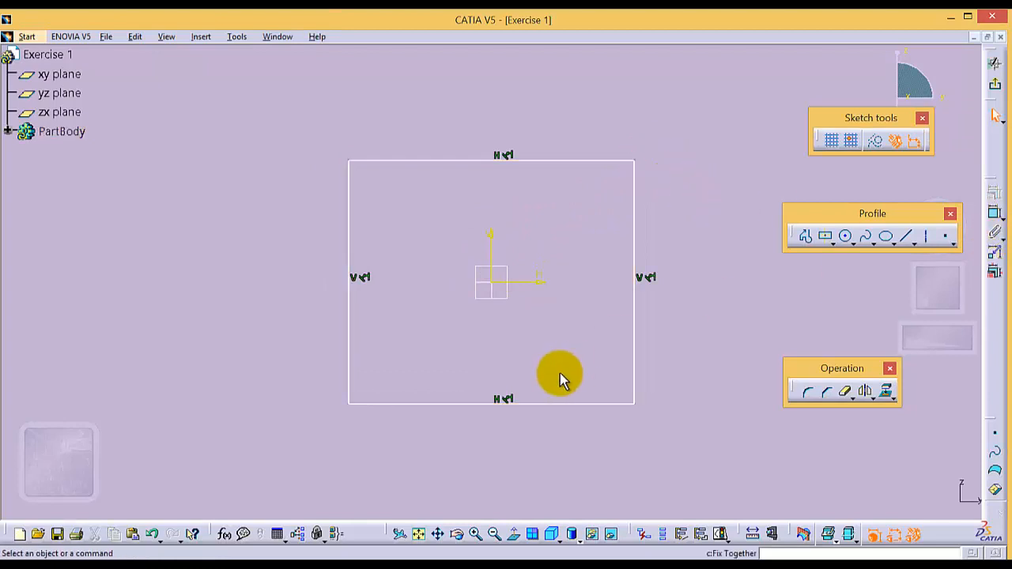
# Step: Dimension the rectangle's bottom edge below the profile and set its width to 100 mm
pyautogui.click(559, 404)
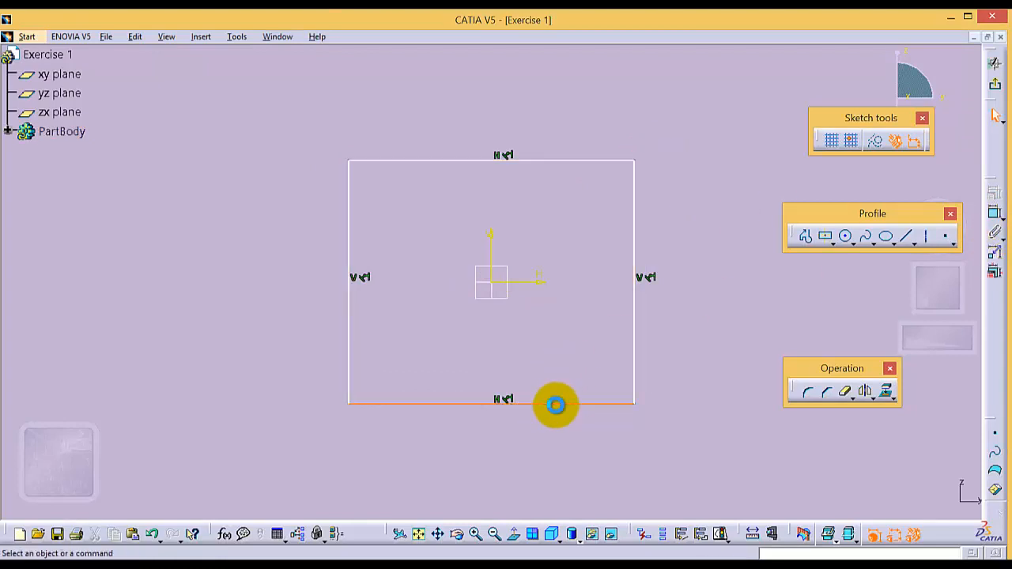
pyautogui.click(994, 212)
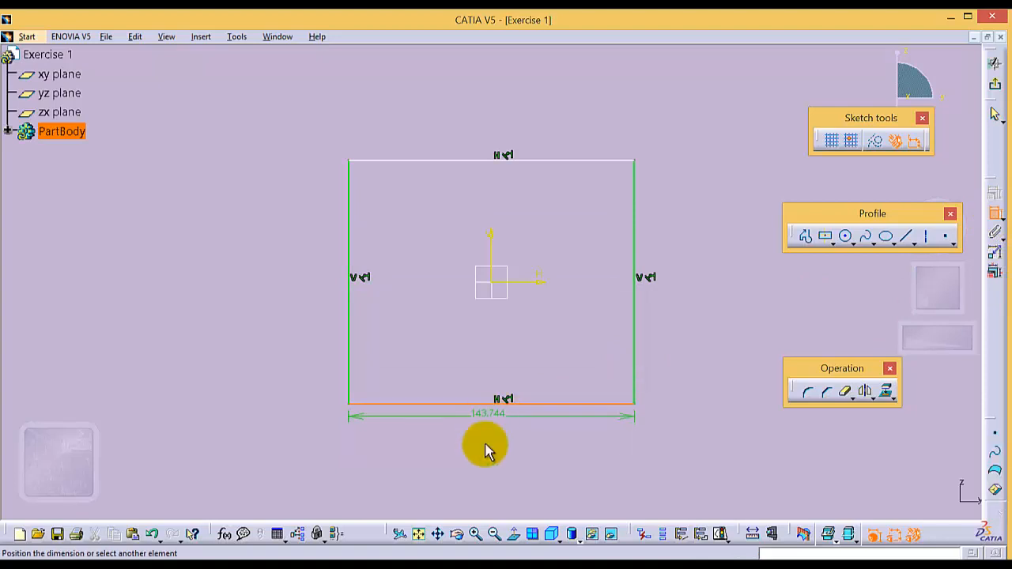
pyautogui.click(491, 477)
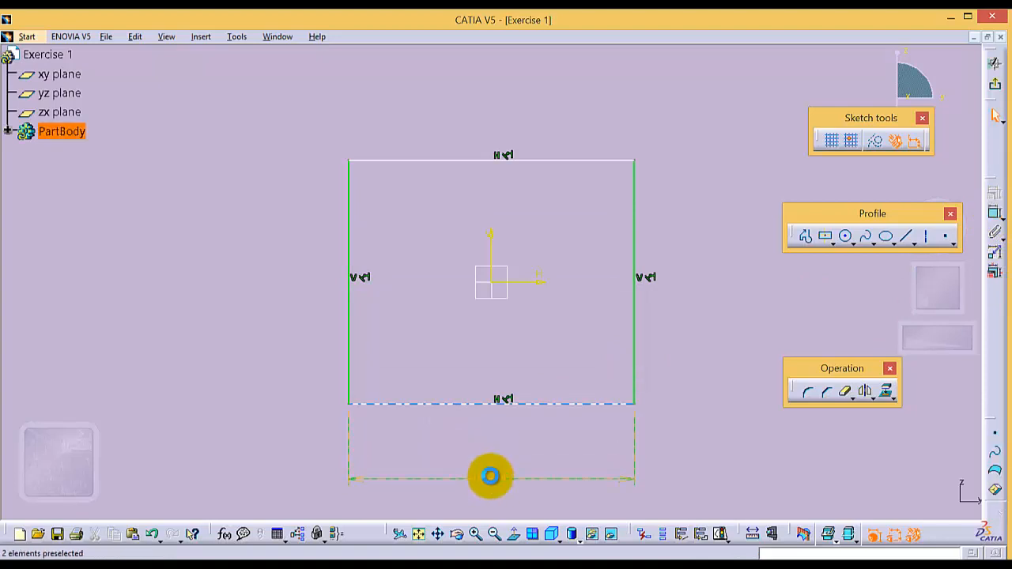
pyautogui.doubleClick(490, 477)
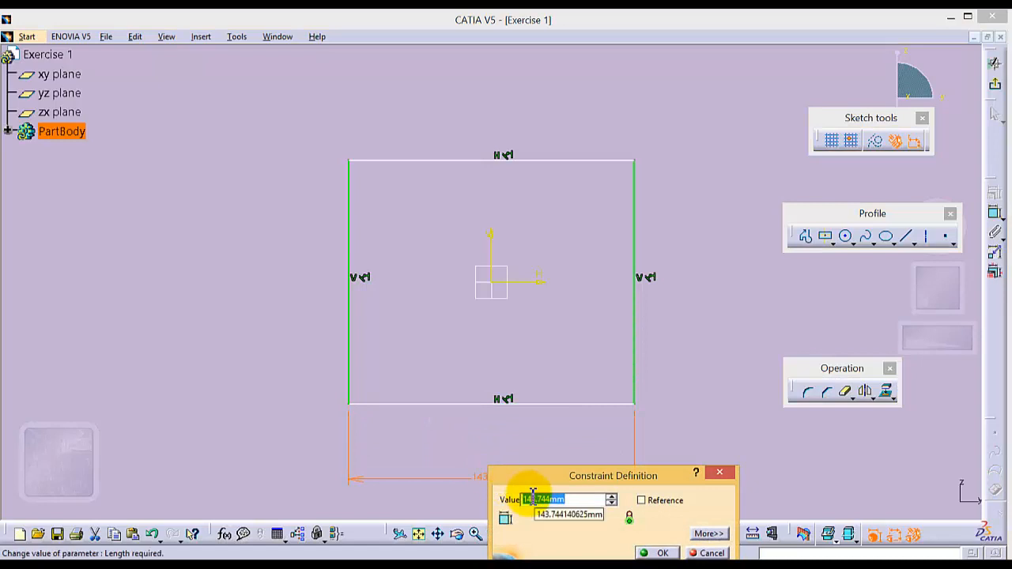
pyautogui.write('100')
pyautogui.press('Return')
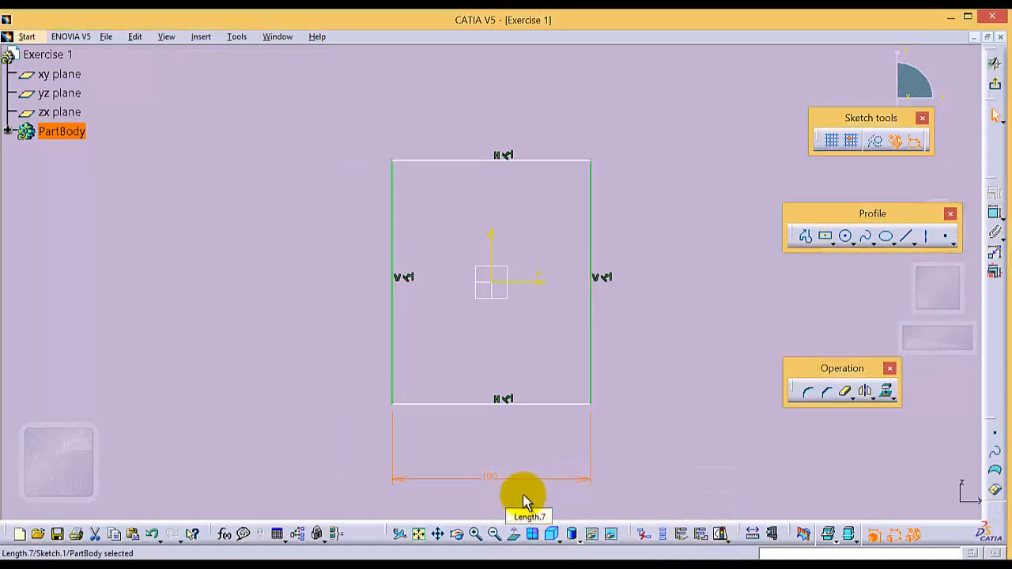
# Step: Dimension the rectangle's left edge beside the profile and set its height to 90 mm
pyautogui.click(393, 314)
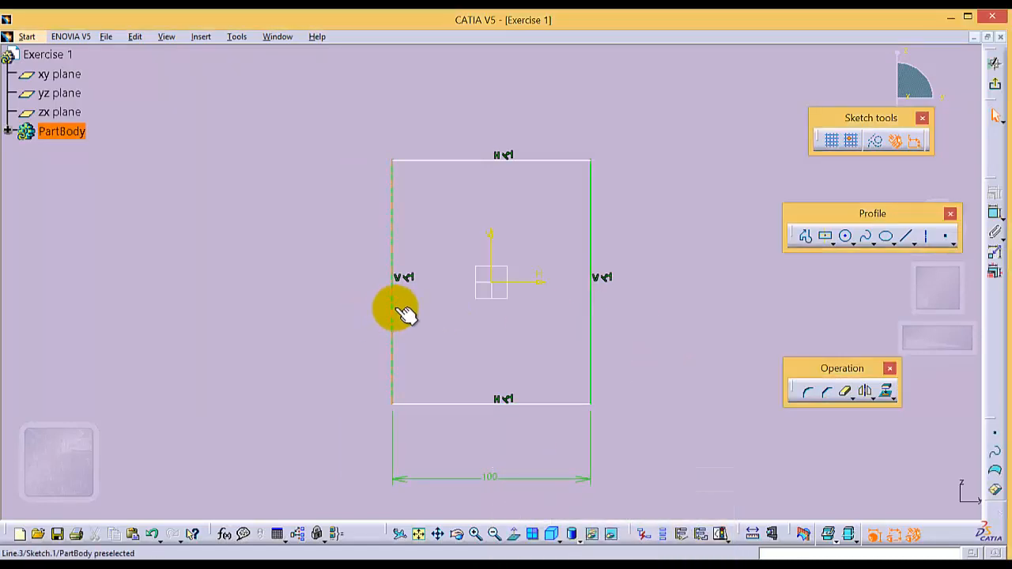
pyautogui.click(996, 215)
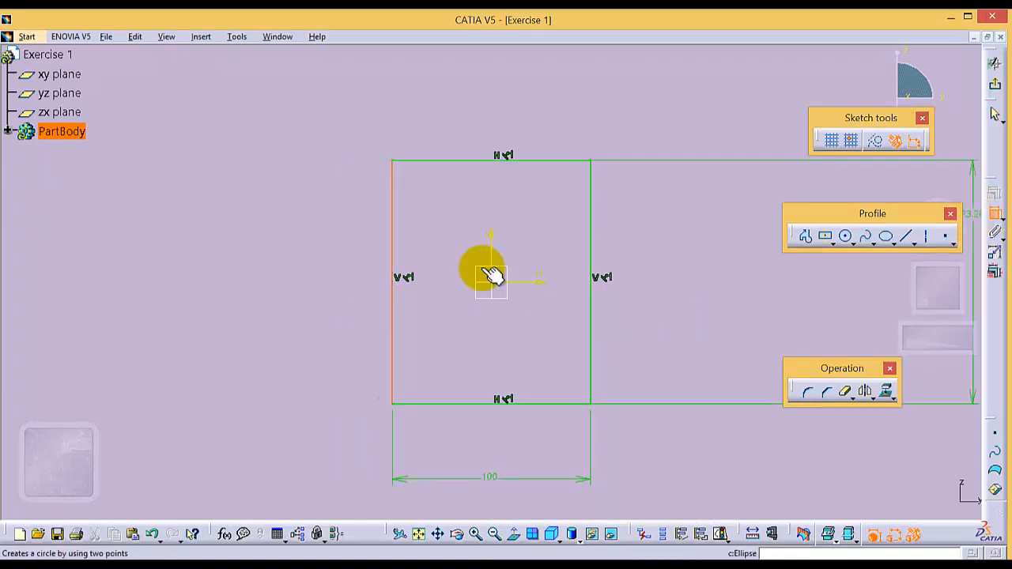
pyautogui.click(287, 291)
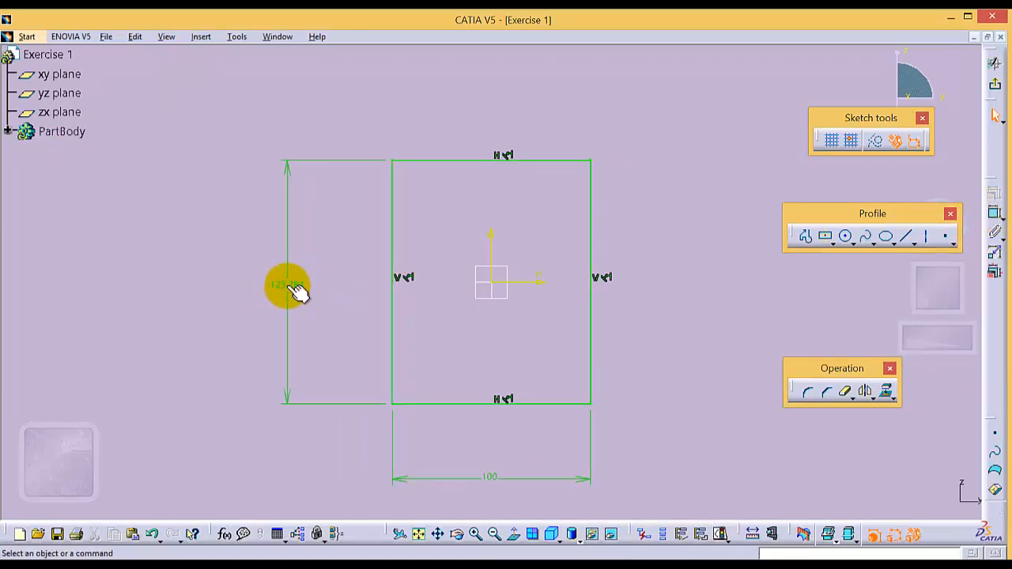
pyautogui.doubleClick(286, 288)
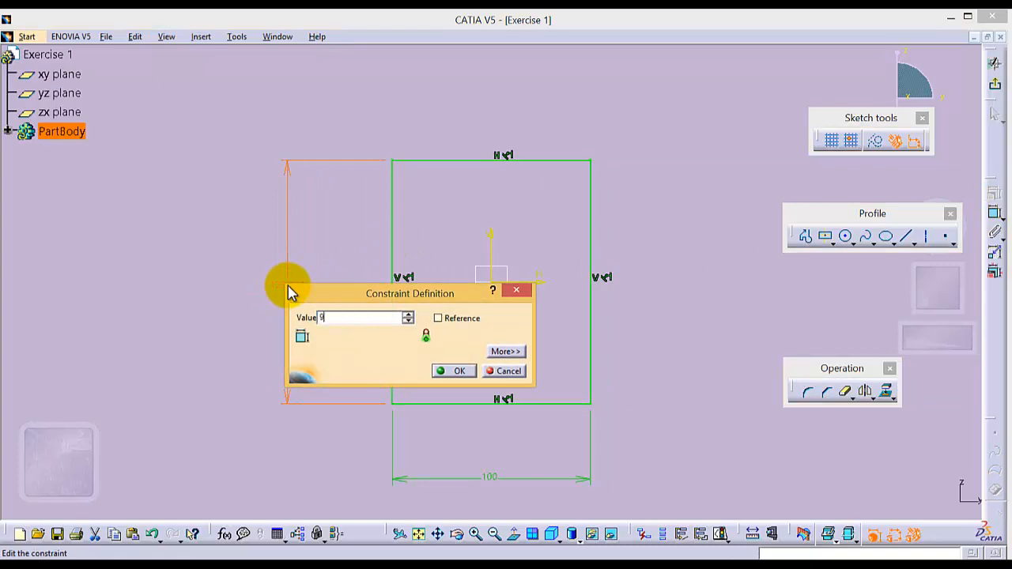
pyautogui.write('90')
pyautogui.press('Return')
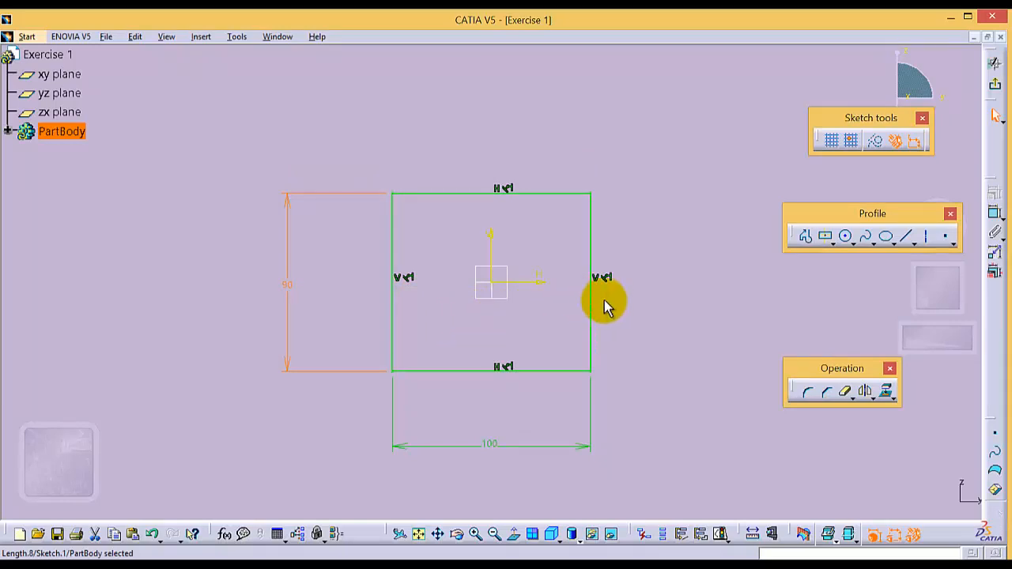
# Step: Sketch a circle about 17 mm in diameter inside the rectangle near its upper-right corner
pyautogui.click(477, 536)
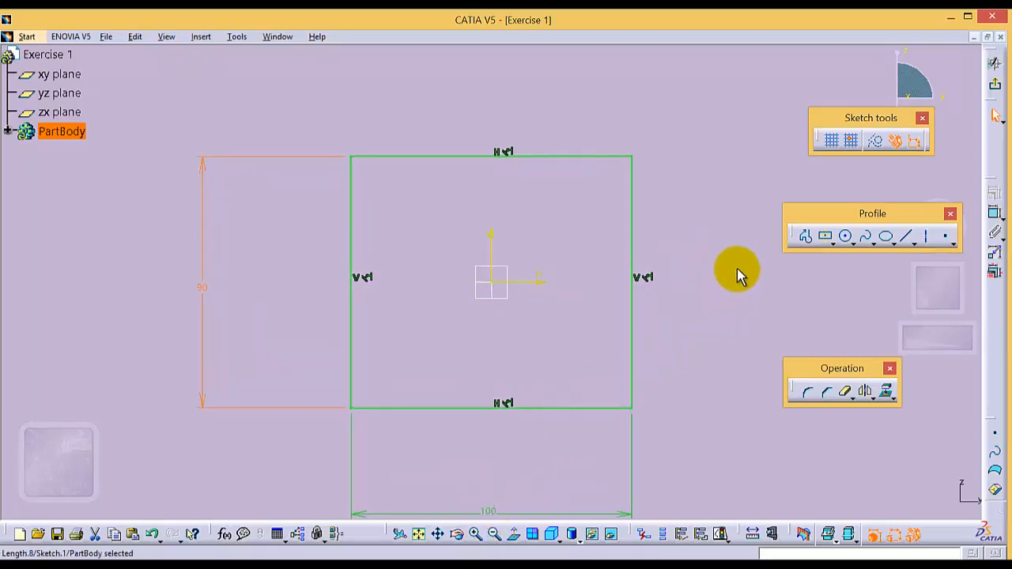
pyautogui.click(847, 238)
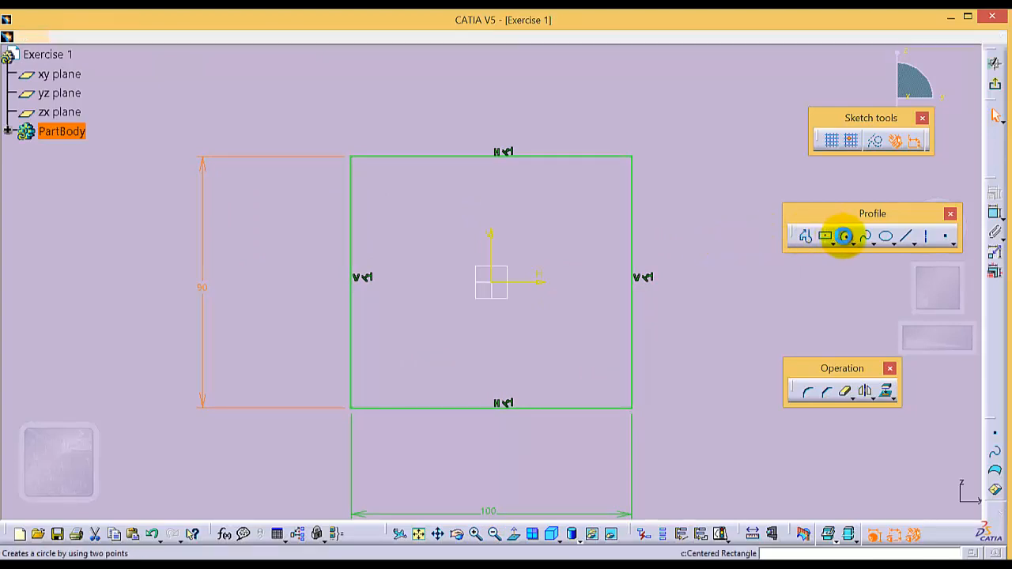
pyautogui.click(591, 198)
pyautogui.click(607, 215)
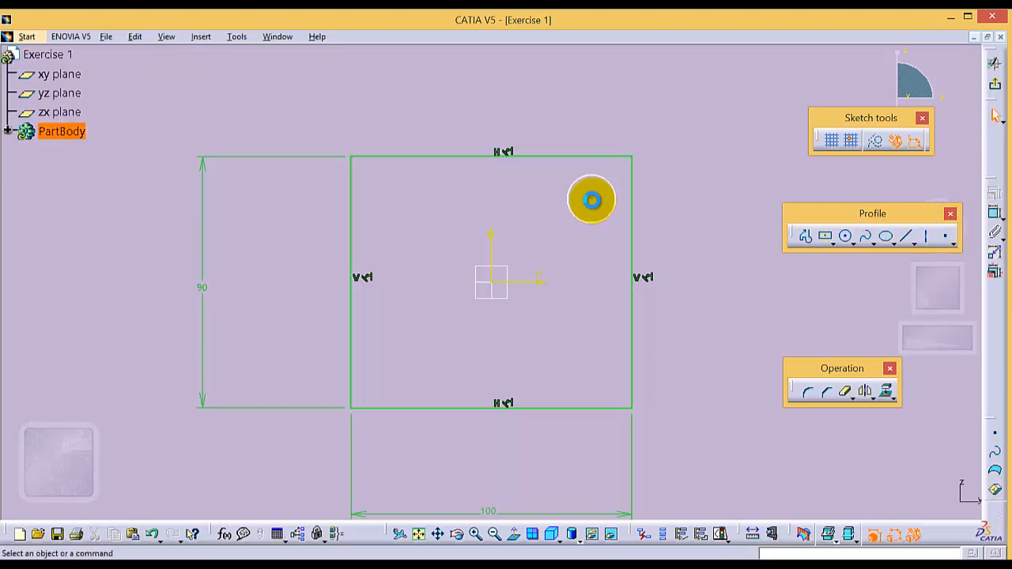
# Step: Constrain the circle's center to a distance of 20 mm from the rectangle's right edge
pyautogui.click(592, 199)
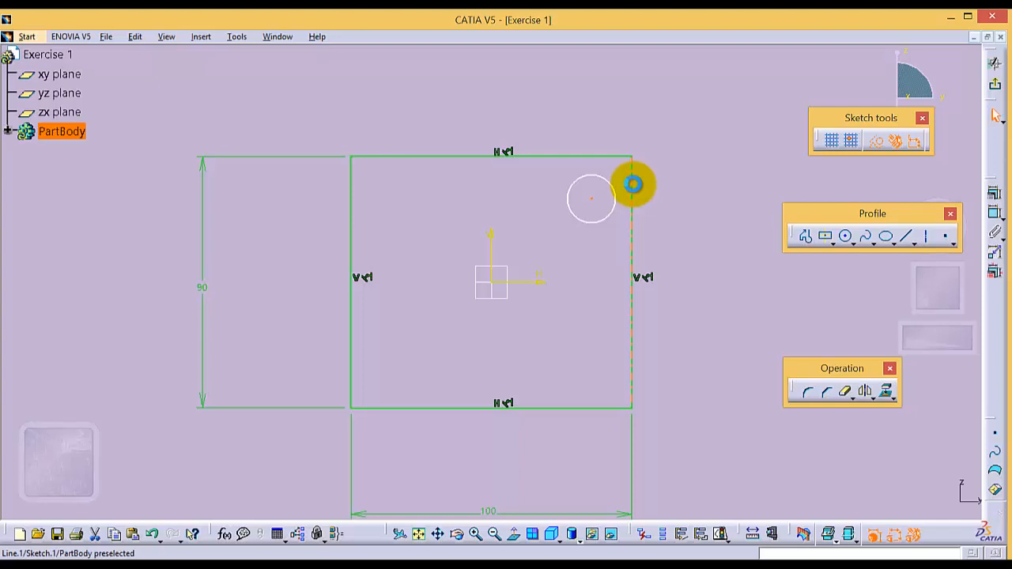
pyautogui.keyDown('ctrl'); pyautogui.click(632, 183); pyautogui.keyUp('ctrl')
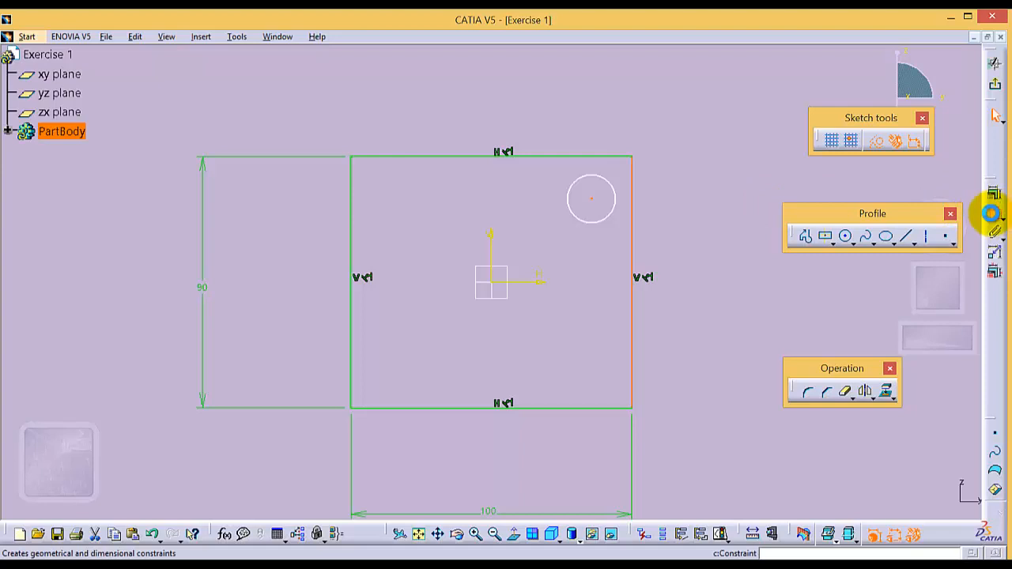
pyautogui.click(992, 213)
pyautogui.click(617, 142)
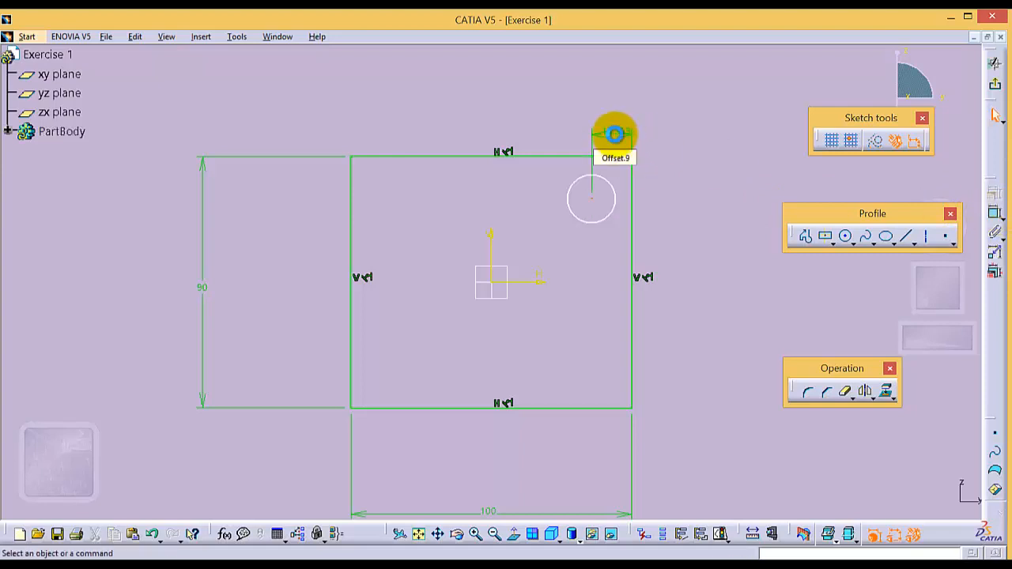
pyautogui.doubleClick(615, 135)
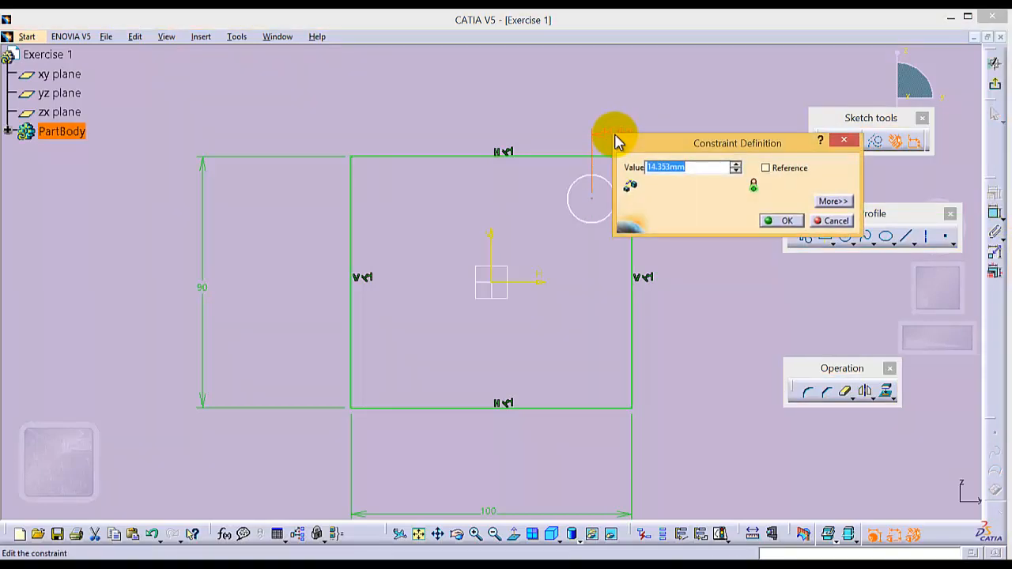
pyautogui.press('Return')
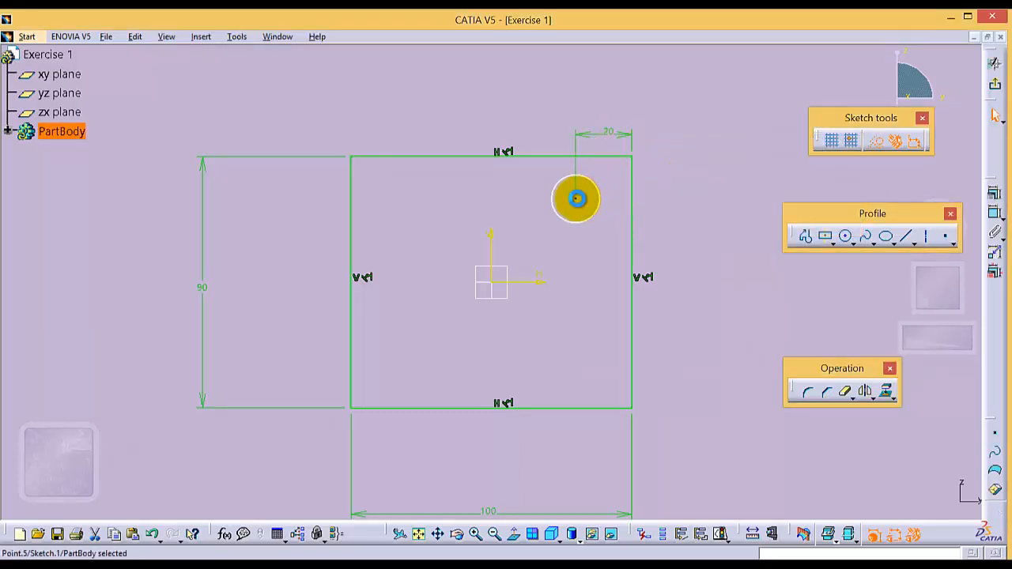
# Step: Constrain the circle's center to a distance of 20 mm from the rectangle's top edge
pyautogui.keyDown('ctrl'); pyautogui.click(596, 156); pyautogui.keyUp('ctrl')
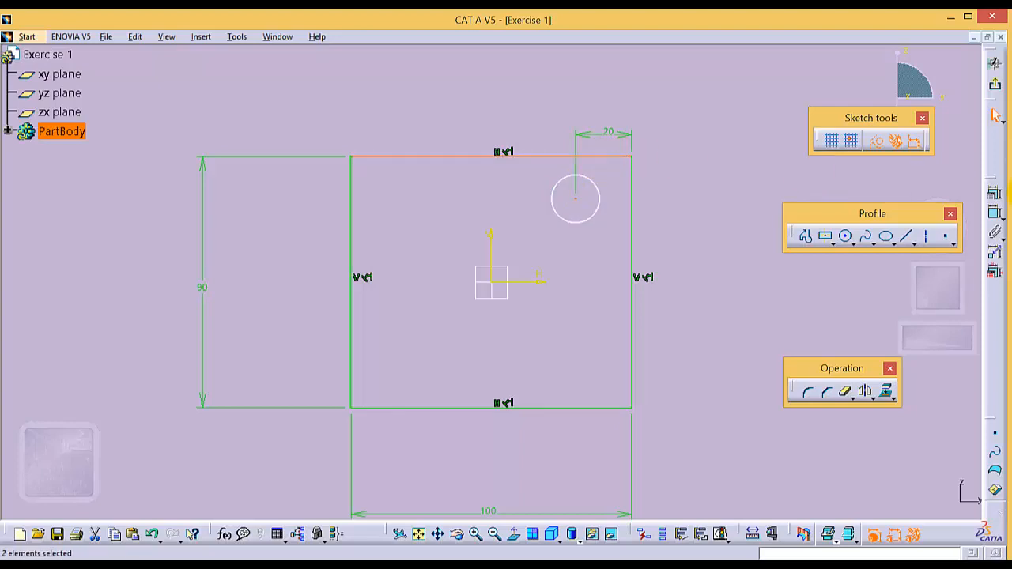
pyautogui.click(994, 213)
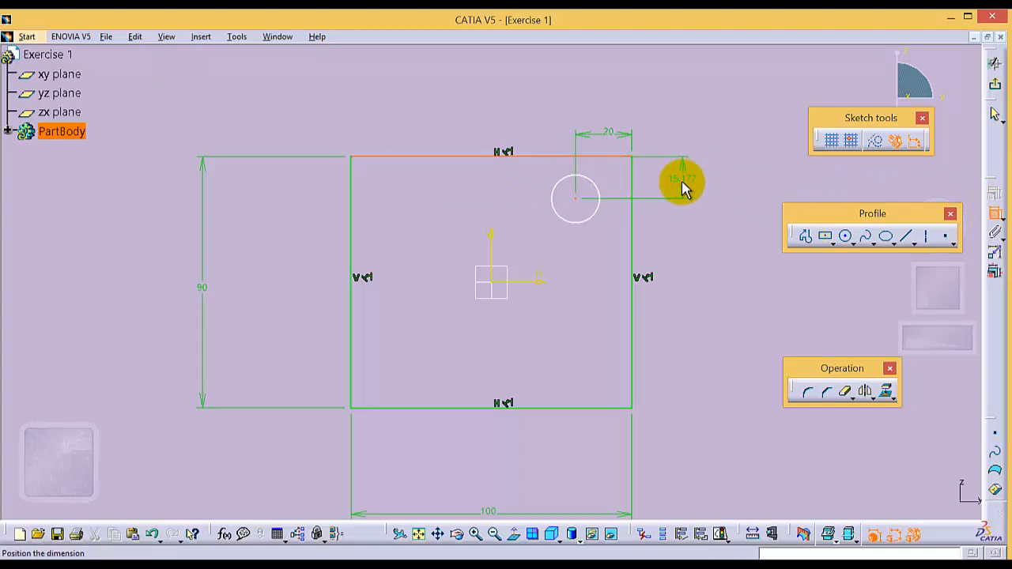
pyautogui.click(681, 181)
pyautogui.doubleClick(681, 181)
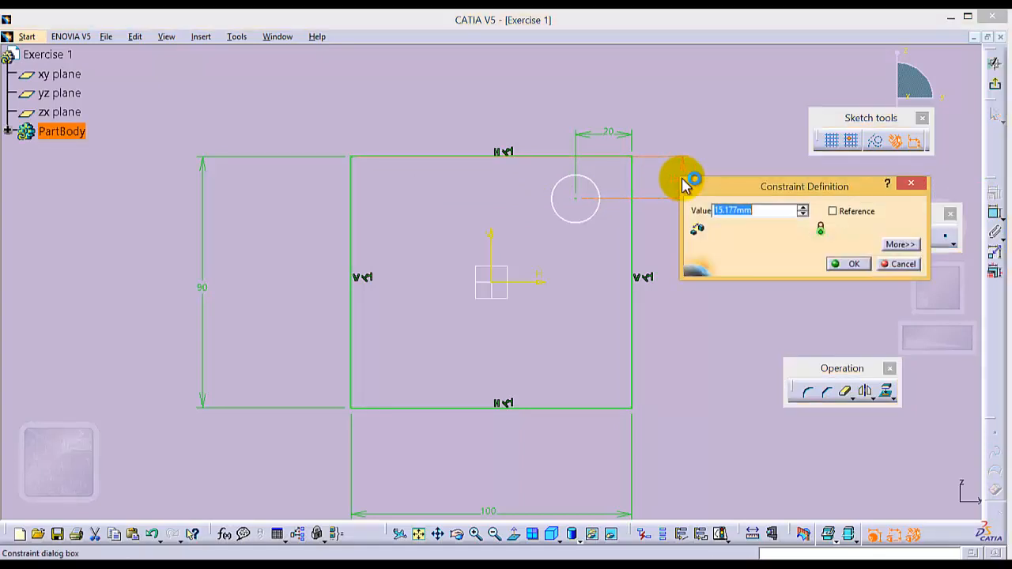
pyautogui.write('20')
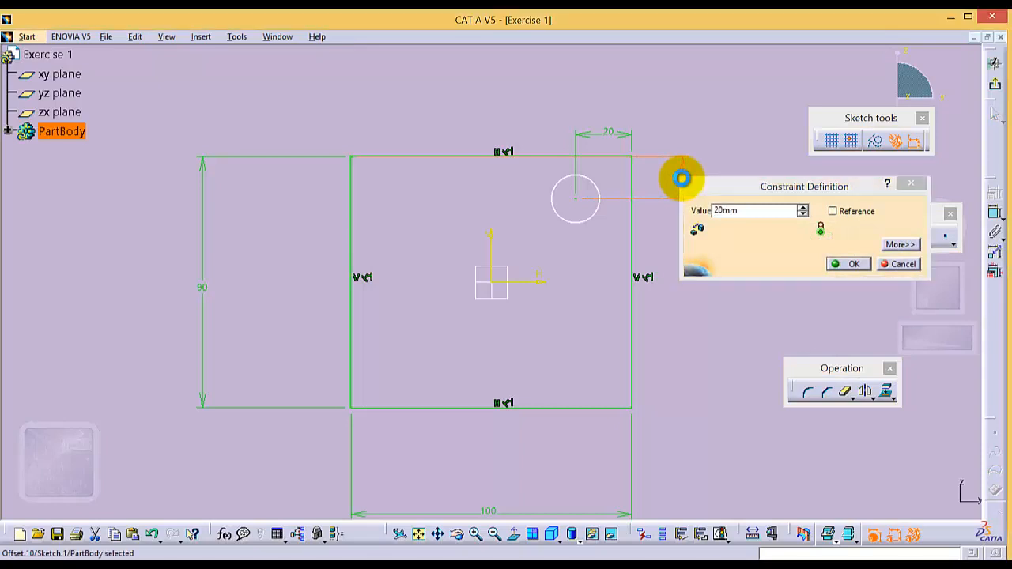
pyautogui.press('Return')
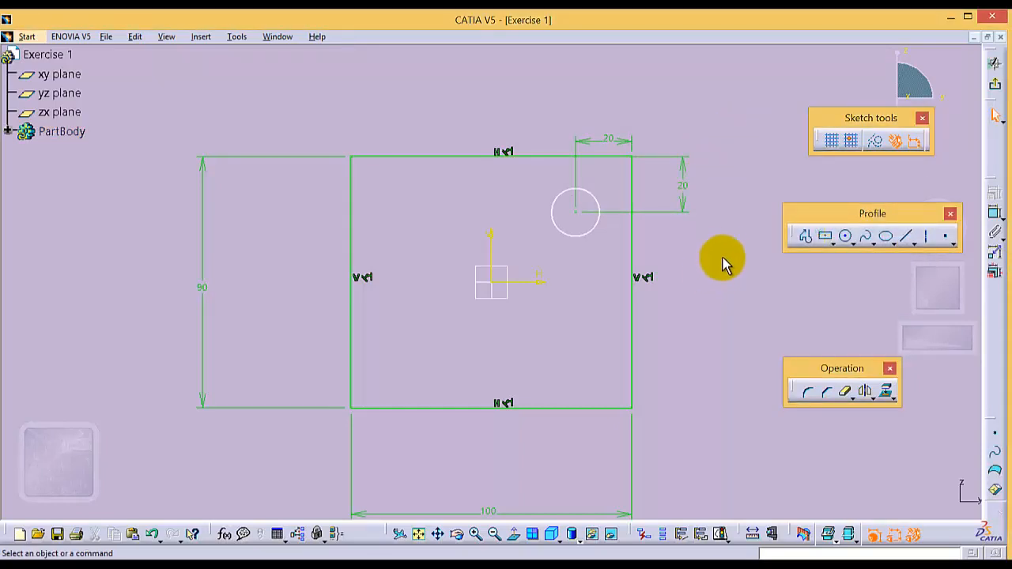
# Step: Dimension the circle near the rectangle's upper-right corner and set its diameter to 20 mm
pyautogui.click(595, 188)
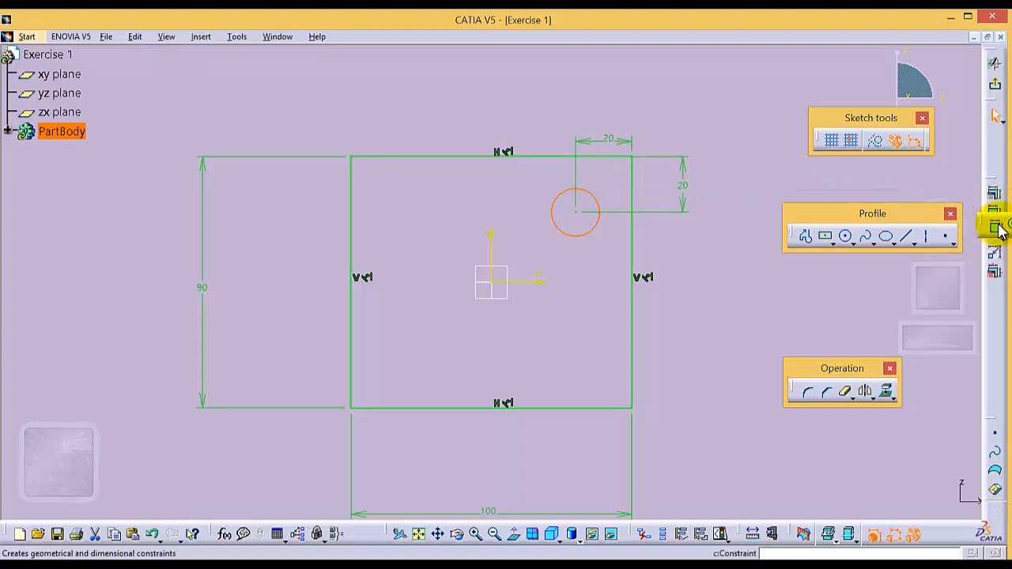
pyautogui.click(996, 224)
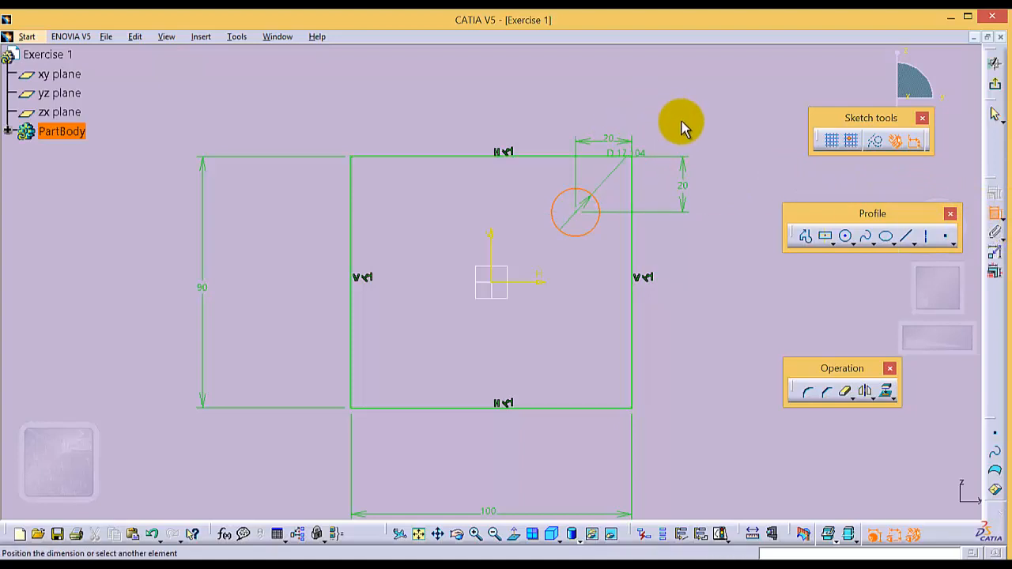
pyautogui.click(534, 115)
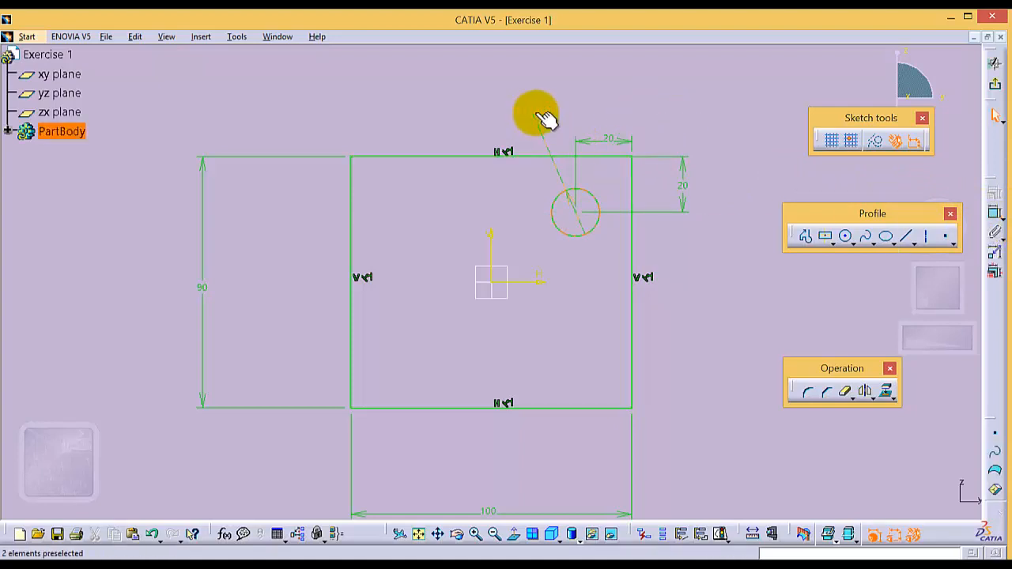
pyautogui.doubleClick(536, 113)
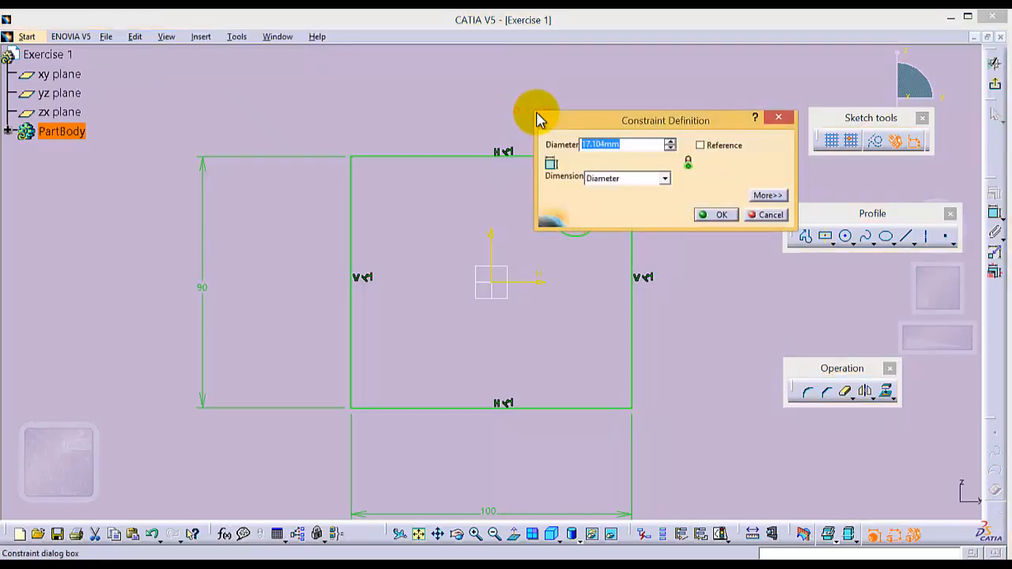
pyautogui.click(716, 215)
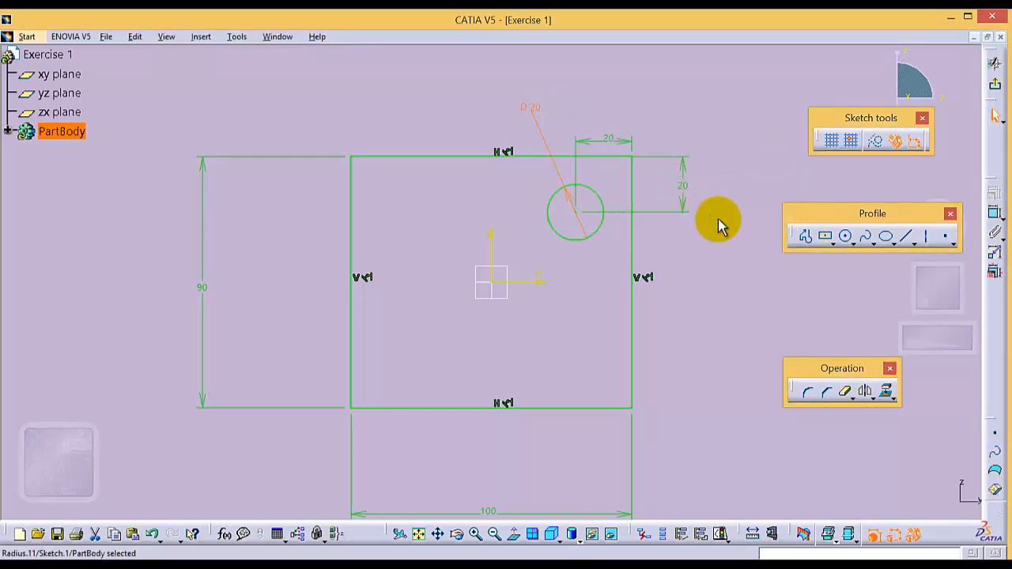
pyautogui.click(726, 262)
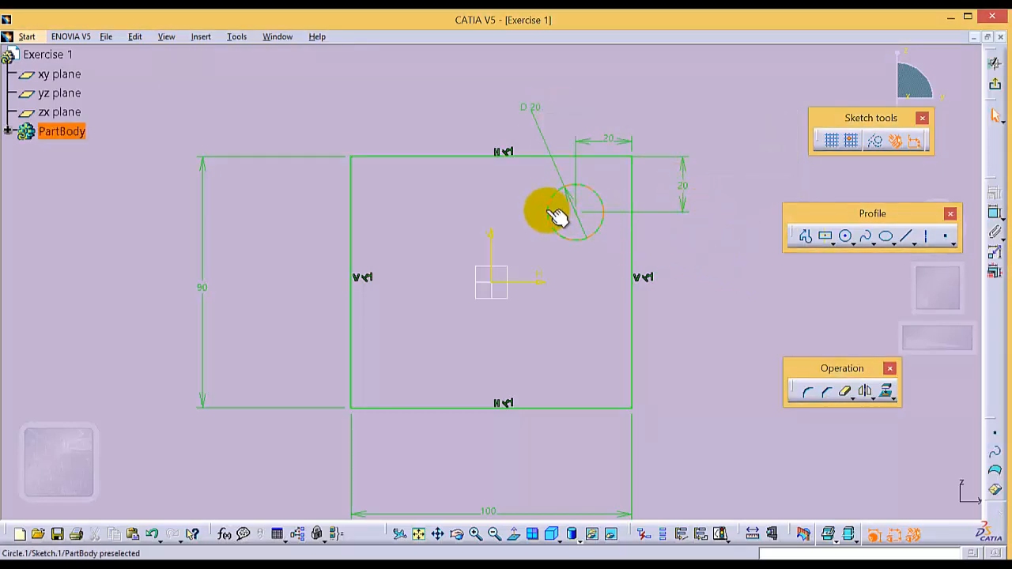
# Step: Mirror the 20 mm circle about the sketch's vertical axis
pyautogui.click(577, 239)
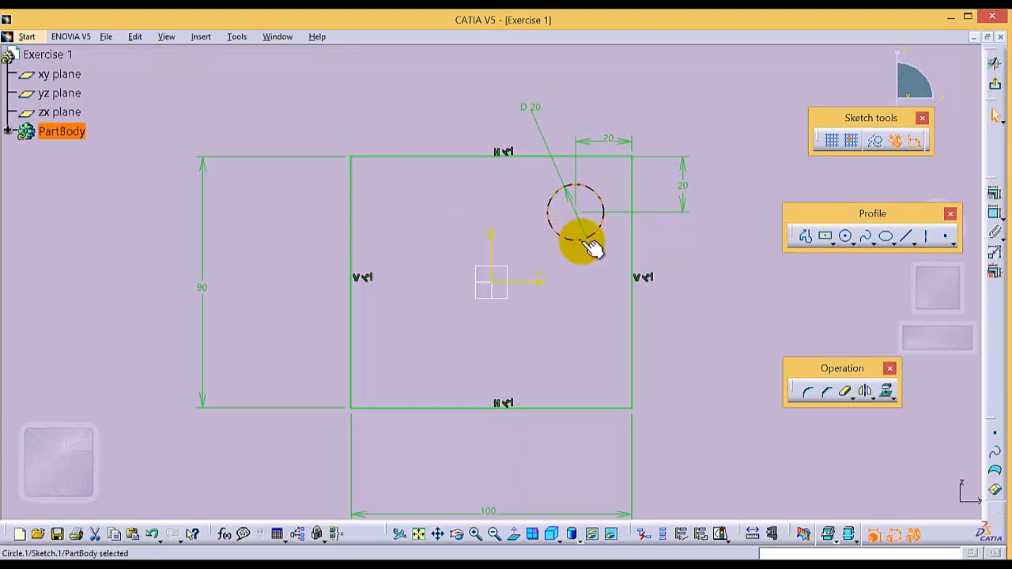
pyautogui.click(867, 394)
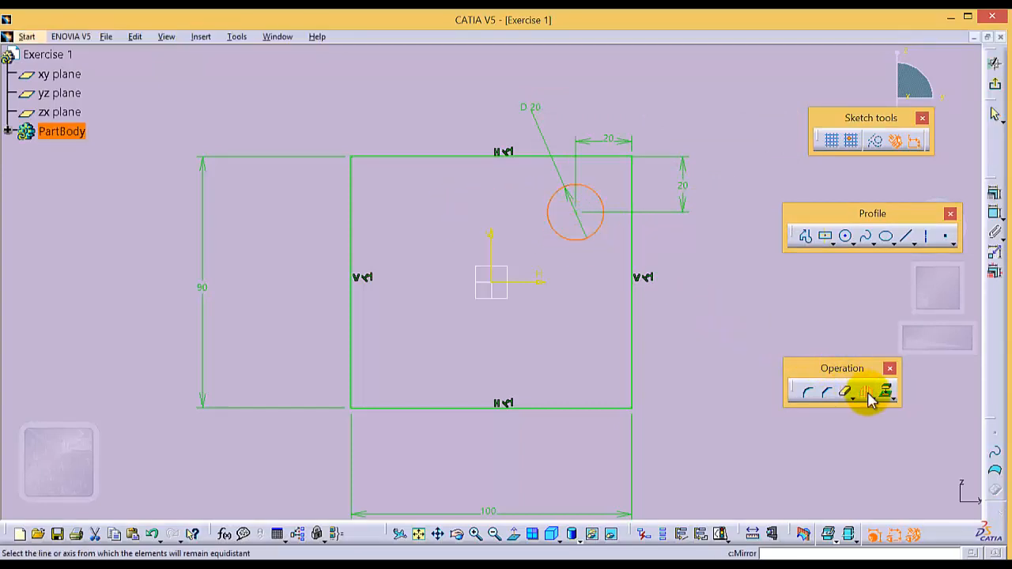
pyautogui.click(492, 250)
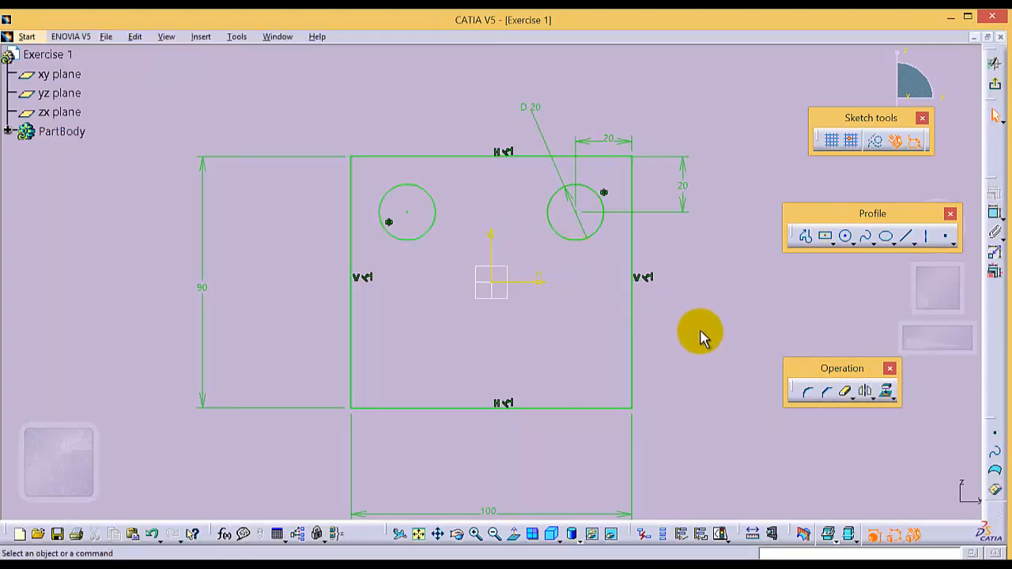
# Step: Sketch a horizontal elongated hole near the bottom edge, about 41 mm between centers and 8.7 mm in radius, and delete its automatic offset dimension
pyautogui.click(832, 242)
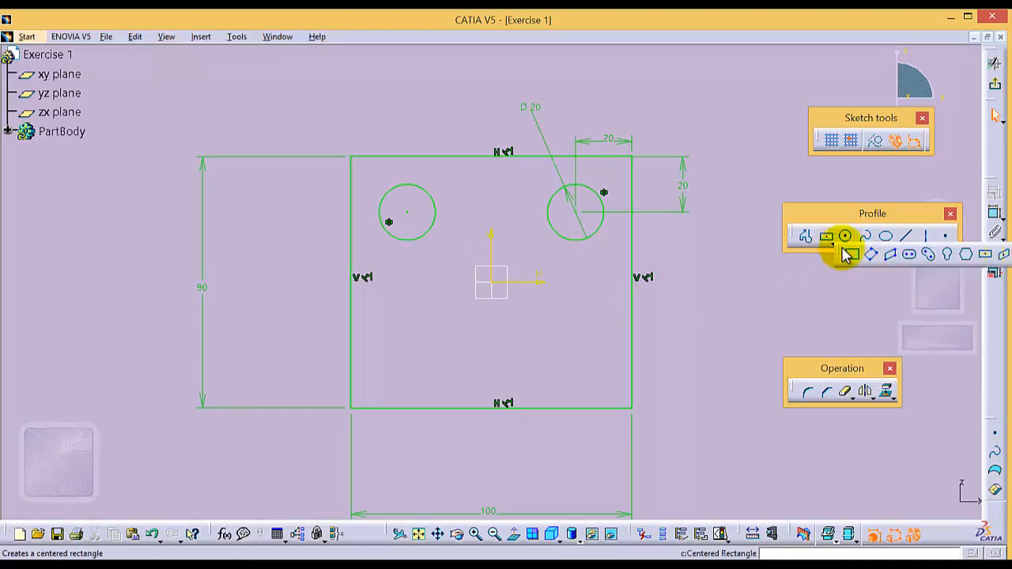
pyautogui.click(911, 254)
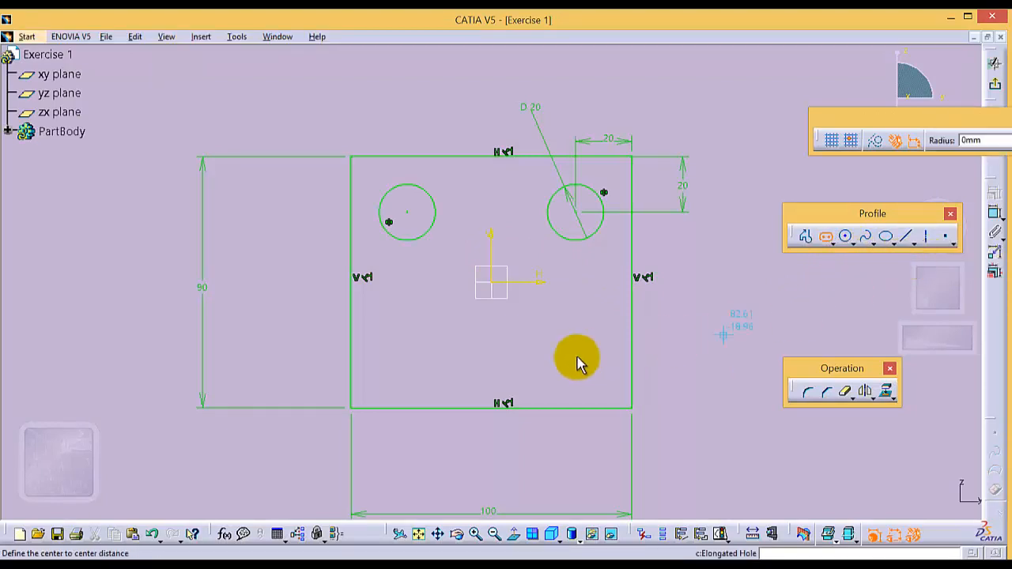
pyautogui.click(438, 353)
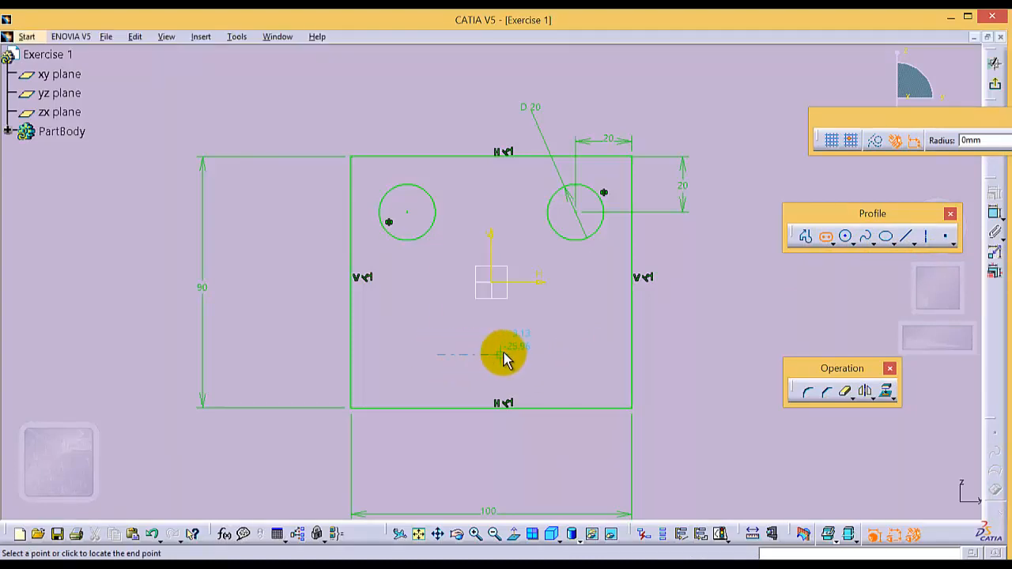
pyautogui.click(552, 354)
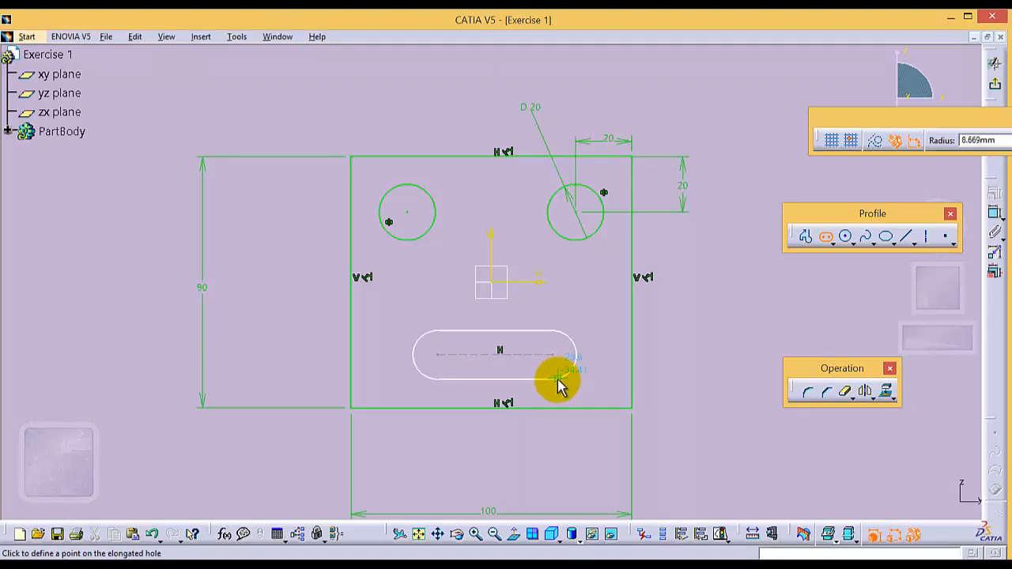
pyautogui.click(558, 380)
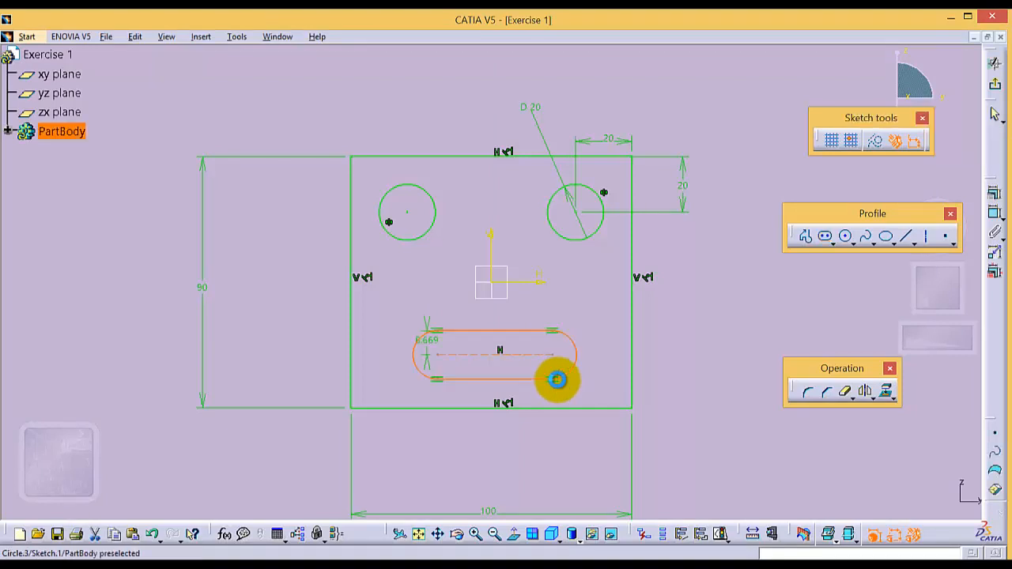
pyautogui.click(701, 369)
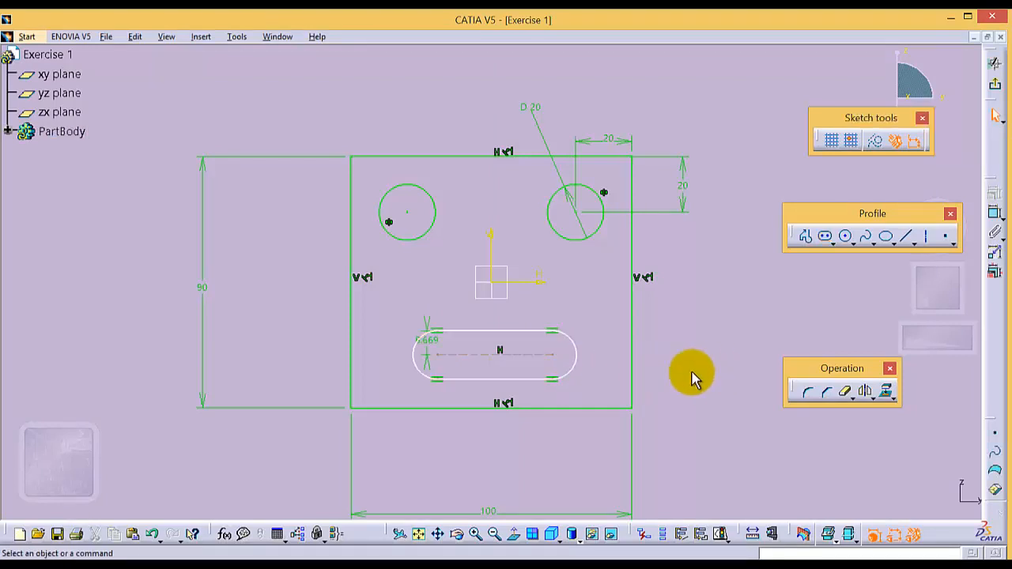
pyautogui.rightClick(430, 349)
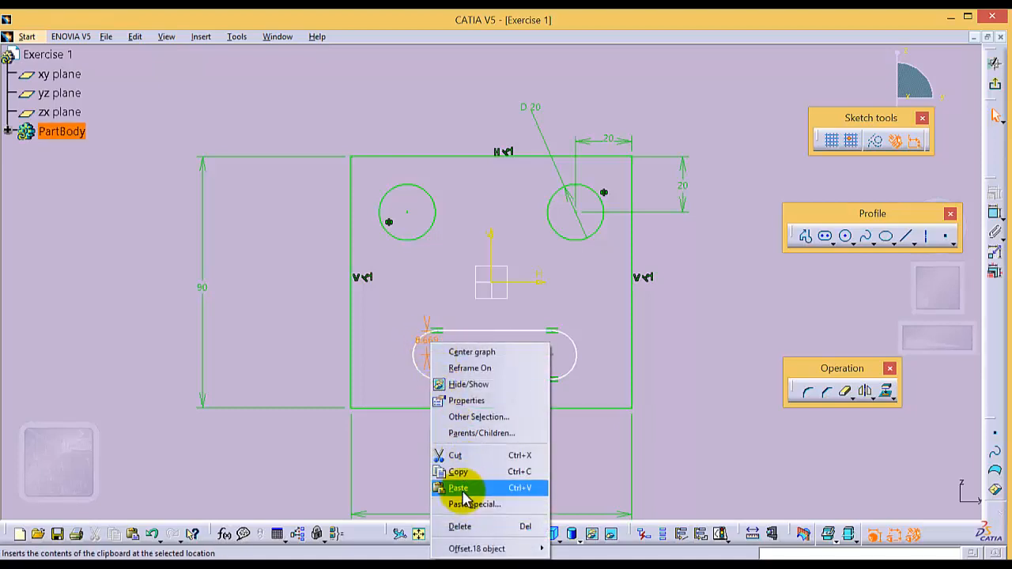
pyautogui.click(470, 526)
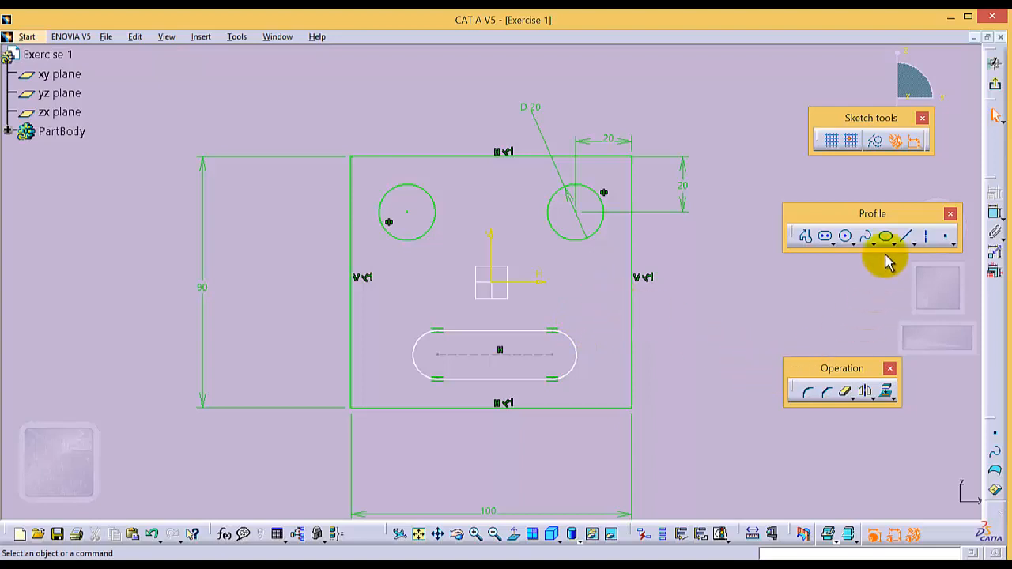
# Step: Dimension the elongated hole's centerline below the rectangle and set its length to 40 mm
pyautogui.click(537, 355)
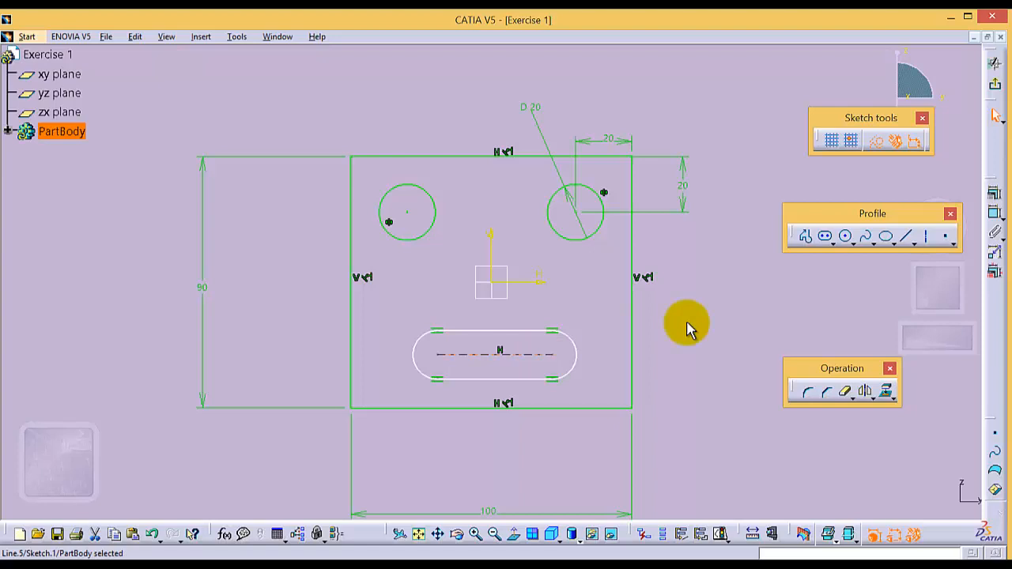
pyautogui.click(995, 213)
pyautogui.click(502, 441)
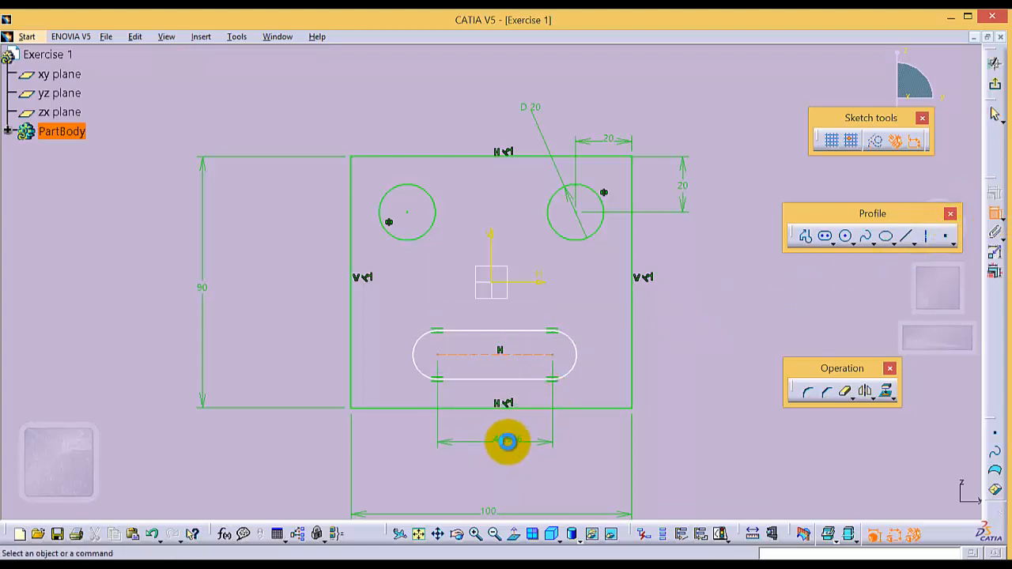
pyautogui.doubleClick(507, 445)
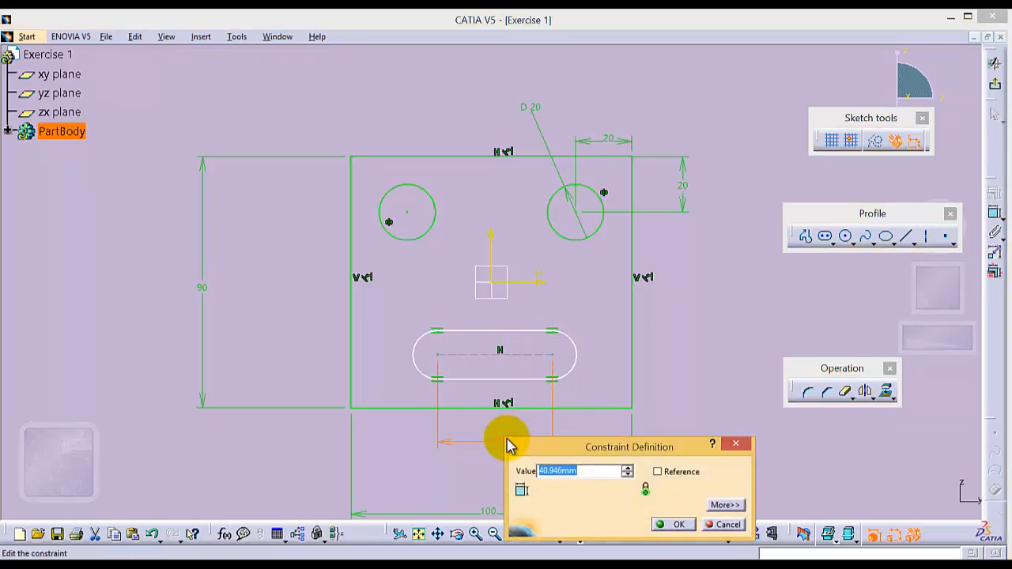
pyautogui.write('40')
pyautogui.press('Return')
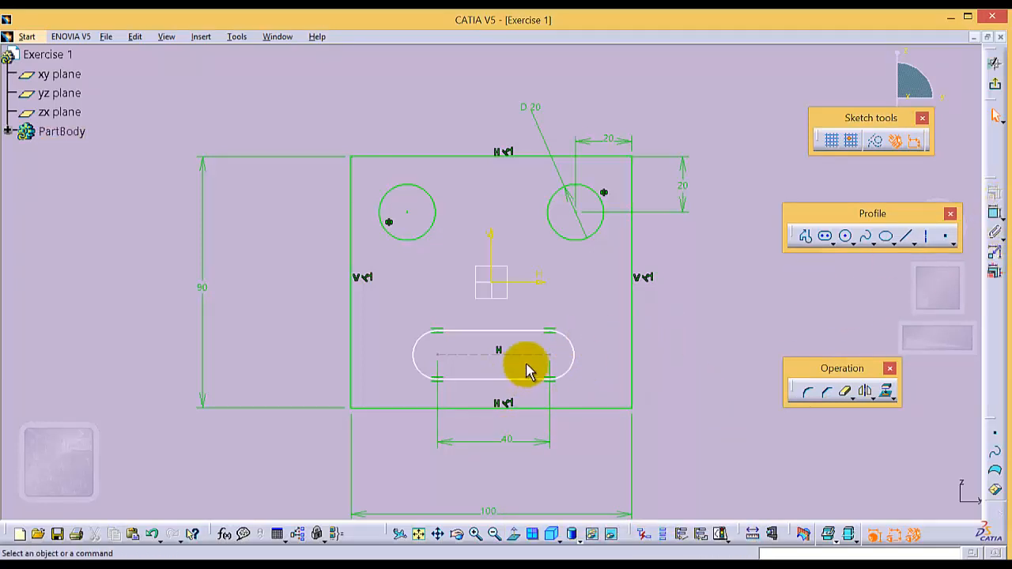
# Step: Dimension the elongated hole's right end arc and set its radius to 10 mm
pyautogui.click(571, 345)
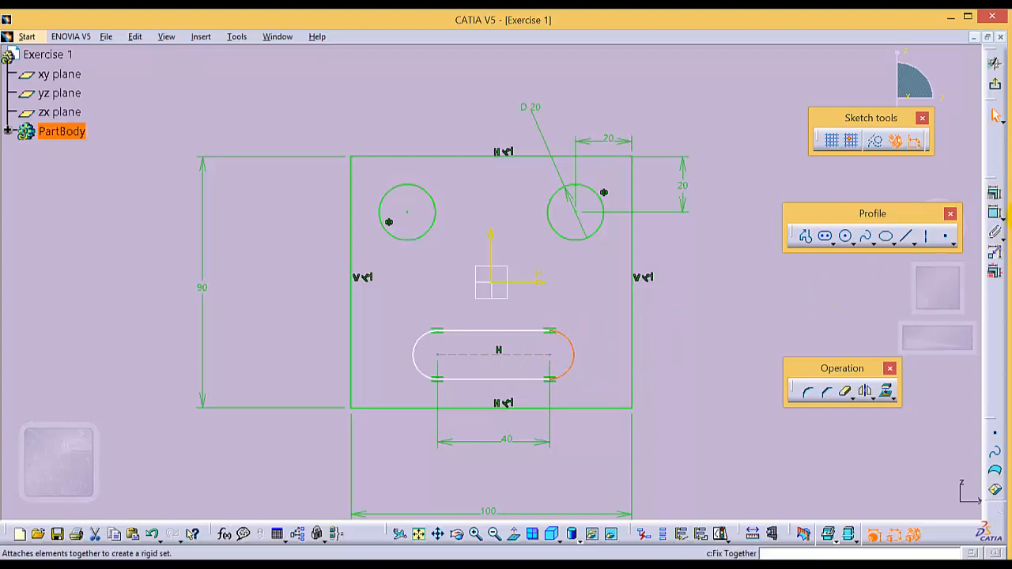
pyautogui.click(994, 214)
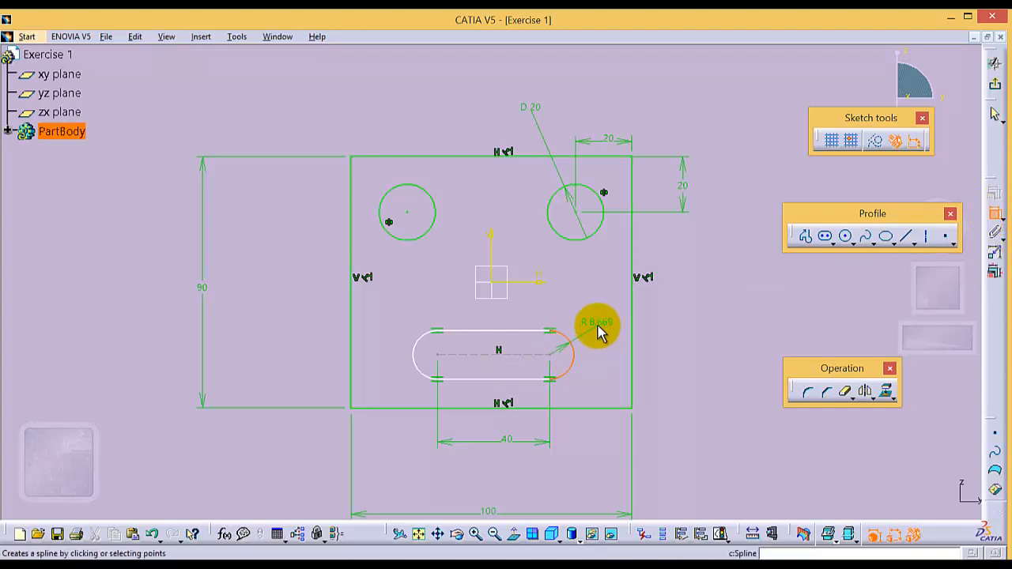
pyautogui.click(595, 331)
pyautogui.doubleClick(599, 327)
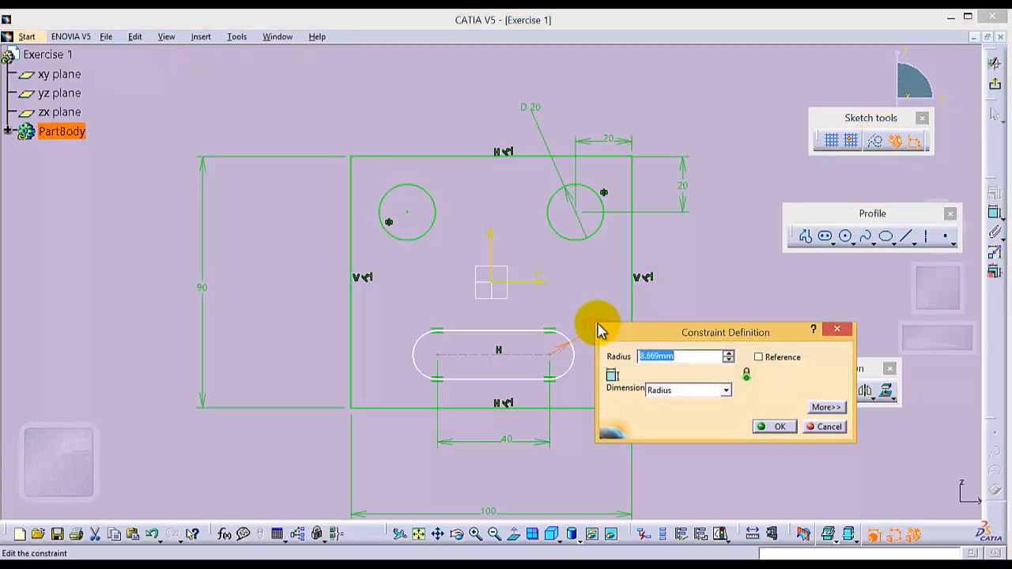
pyautogui.press('Return')
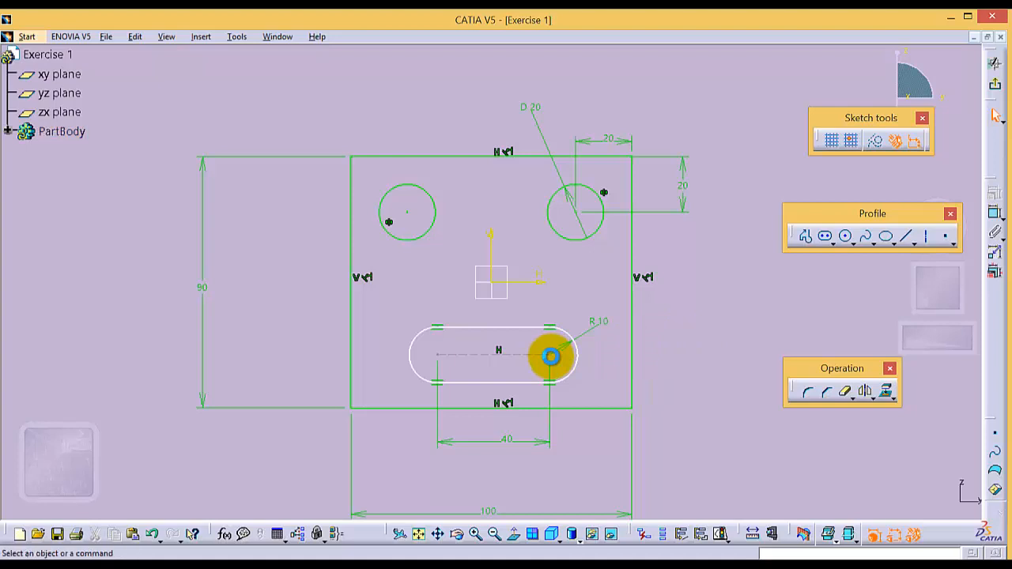
# Step: Constrain the elongated hole's right arc center to a distance of 30 mm from the rectangle's right edge
pyautogui.click(551, 356)
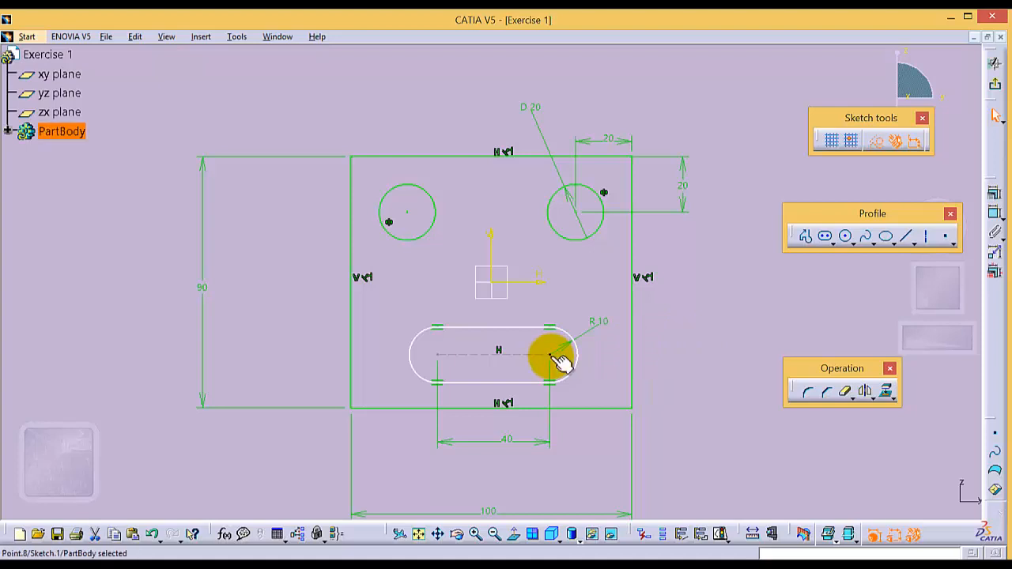
pyautogui.keyDown('ctrl'); pyautogui.click(633, 356); pyautogui.keyUp('ctrl')
pyautogui.click(995, 213)
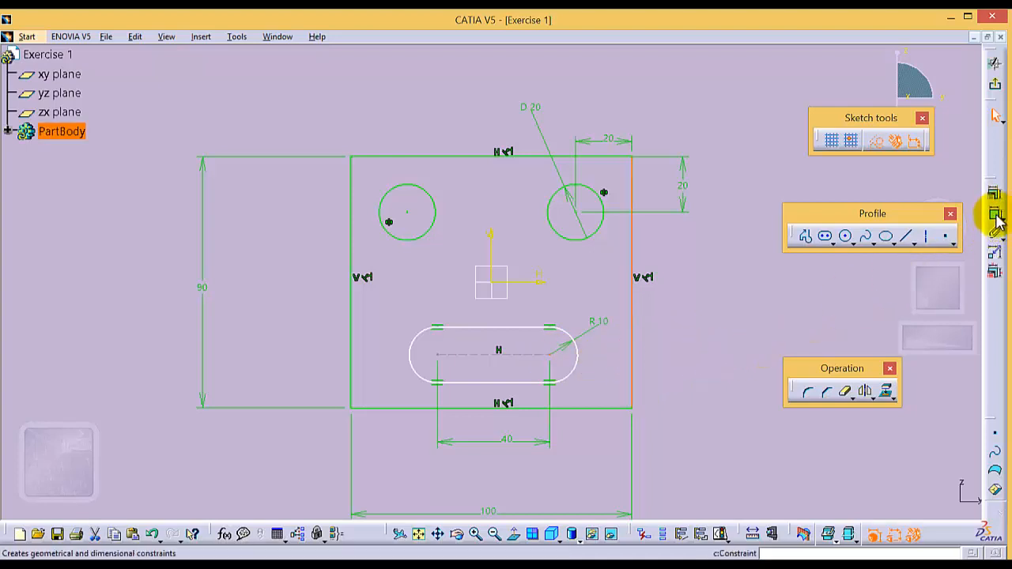
pyautogui.click(587, 451)
pyautogui.doubleClick(589, 447)
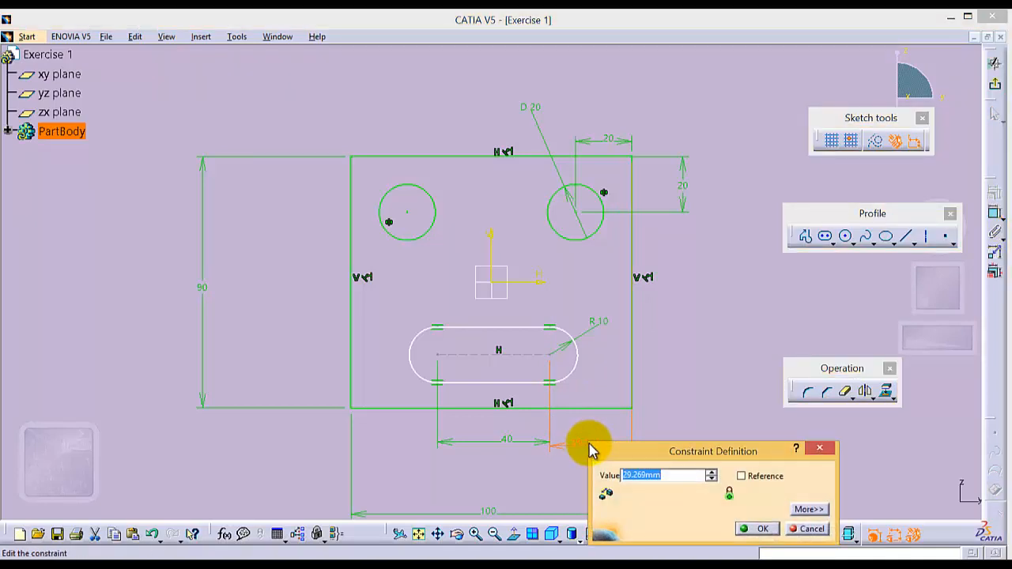
pyautogui.press('Return')
pyautogui.click(693, 420)
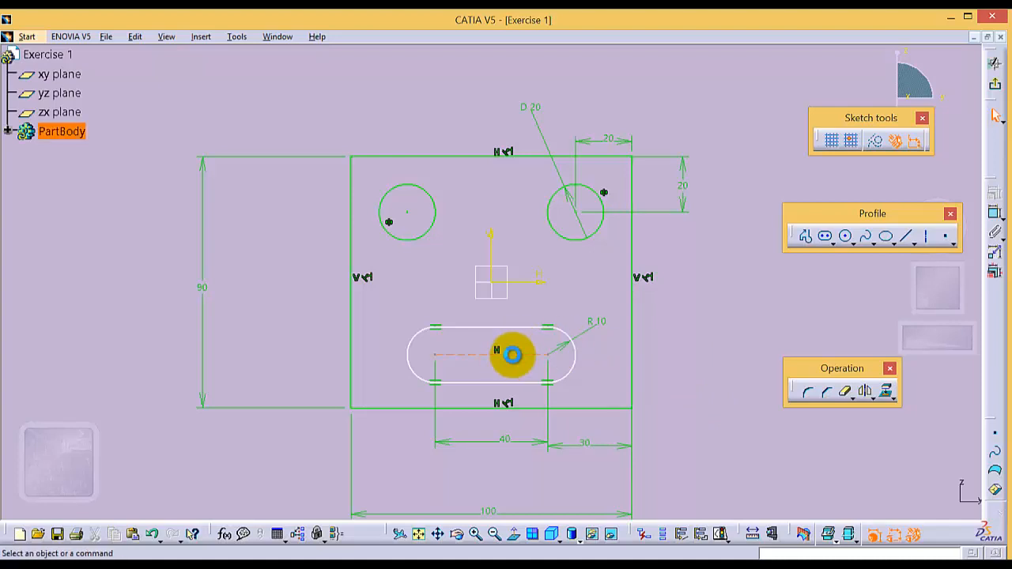
# Step: Constrain the elongated hole's centerline to a distance of 30 mm from the rectangle's bottom edge
pyautogui.click(513, 355)
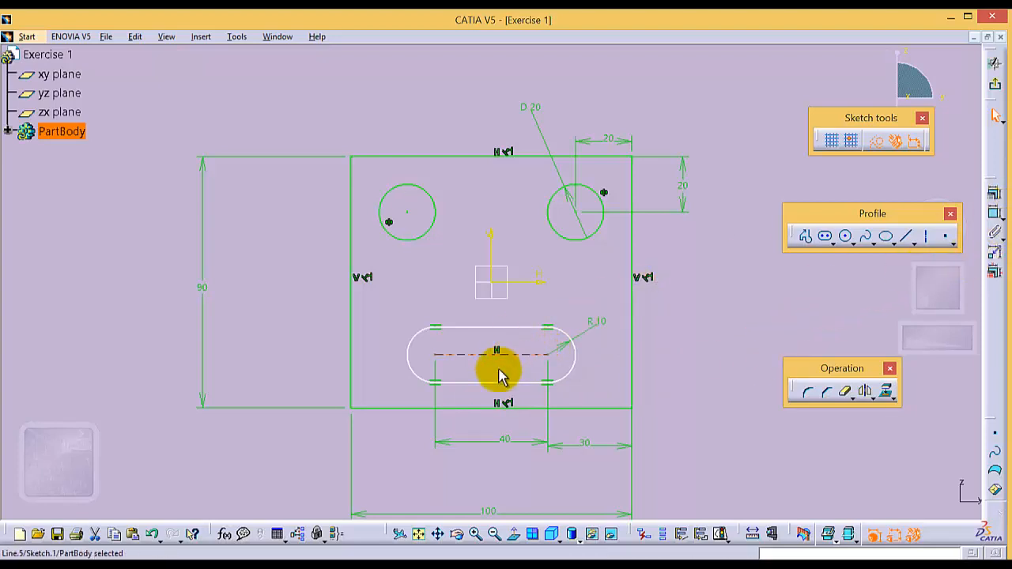
pyautogui.keyDown('ctrl'); pyautogui.click(484, 408); pyautogui.keyUp('ctrl')
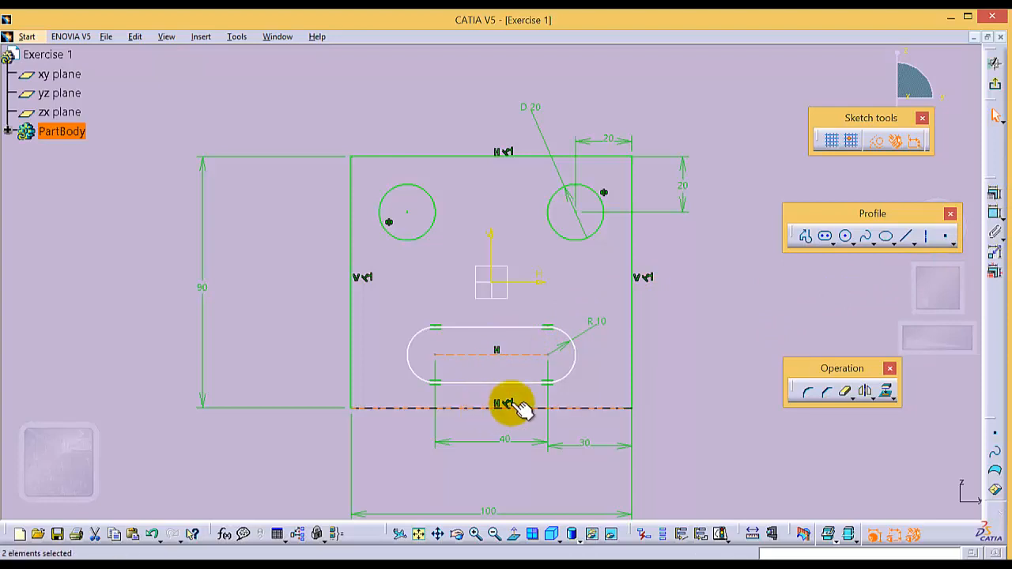
pyautogui.click(995, 216)
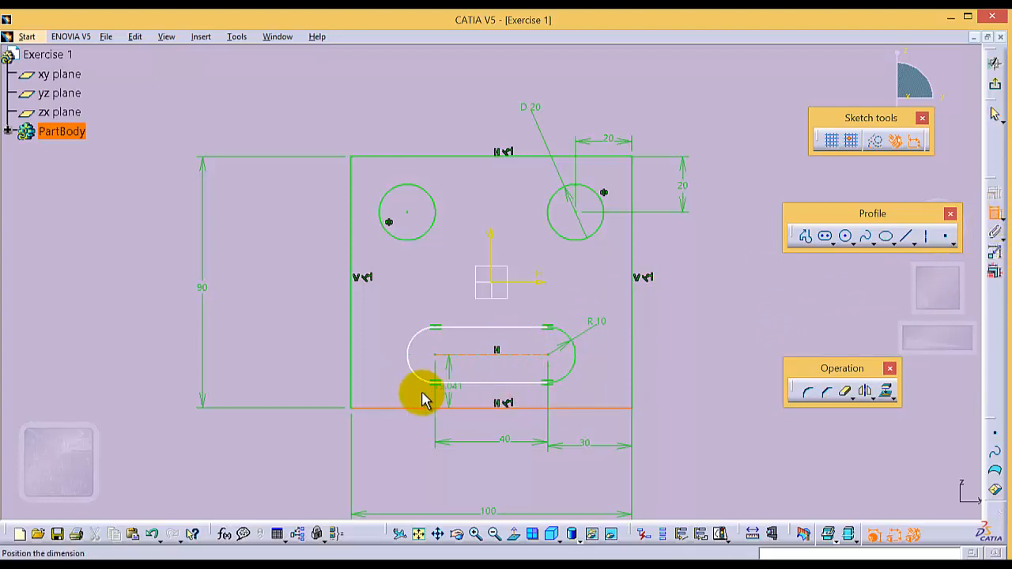
pyautogui.doubleClick(313, 388)
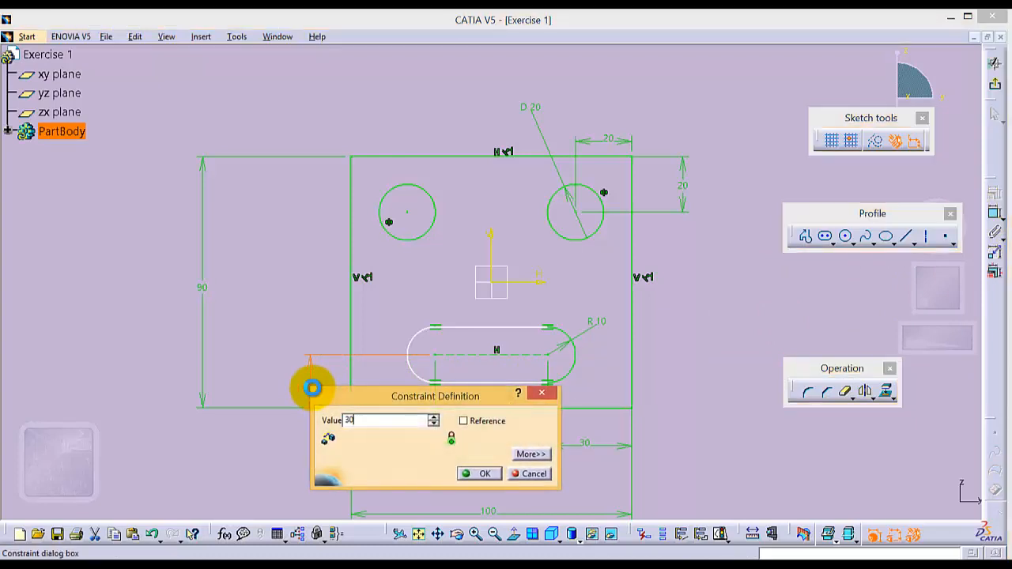
pyautogui.press('Return')
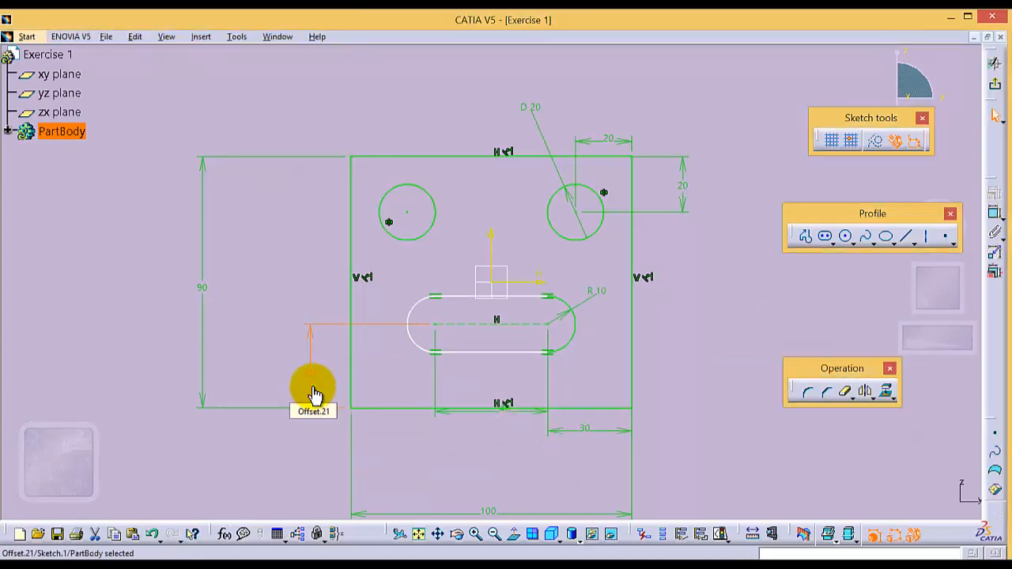
pyautogui.click(425, 452)
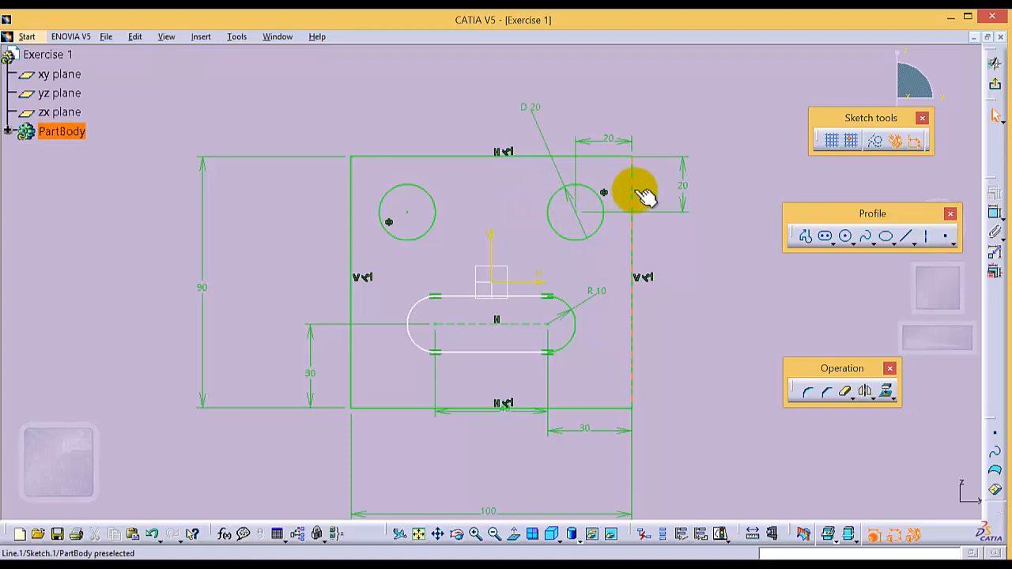
# Step: Apply a horizontal constraint to the elongated hole's lower straight edge
pyautogui.click(616, 142)
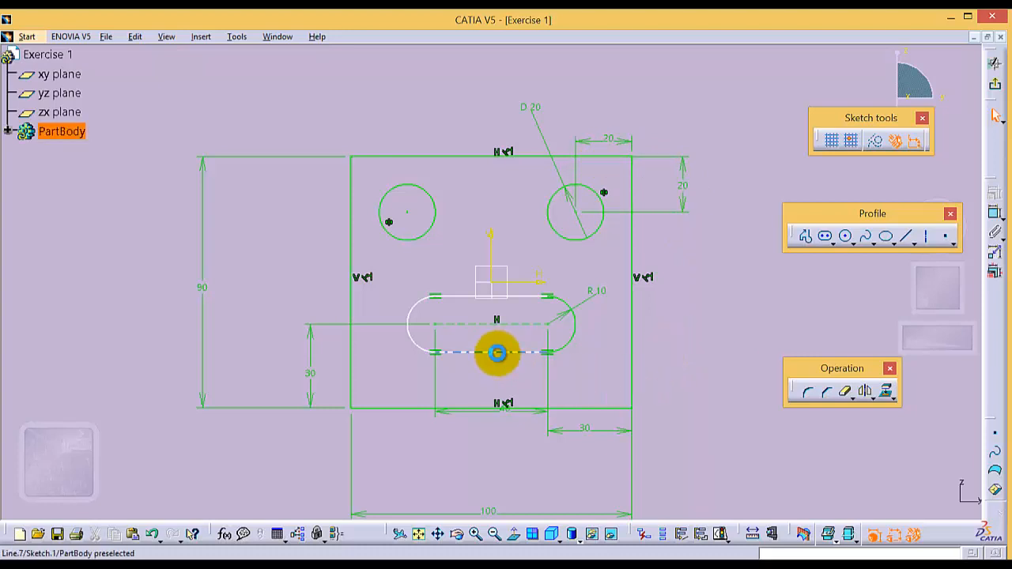
pyautogui.moveTo(498, 374); pyautogui.dragTo(478, 378)
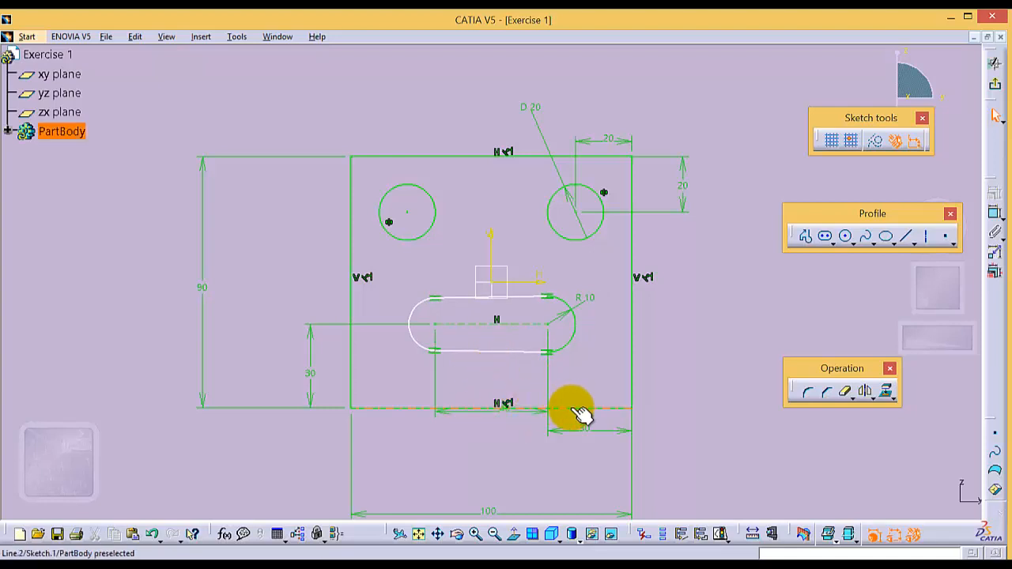
pyautogui.click(499, 351)
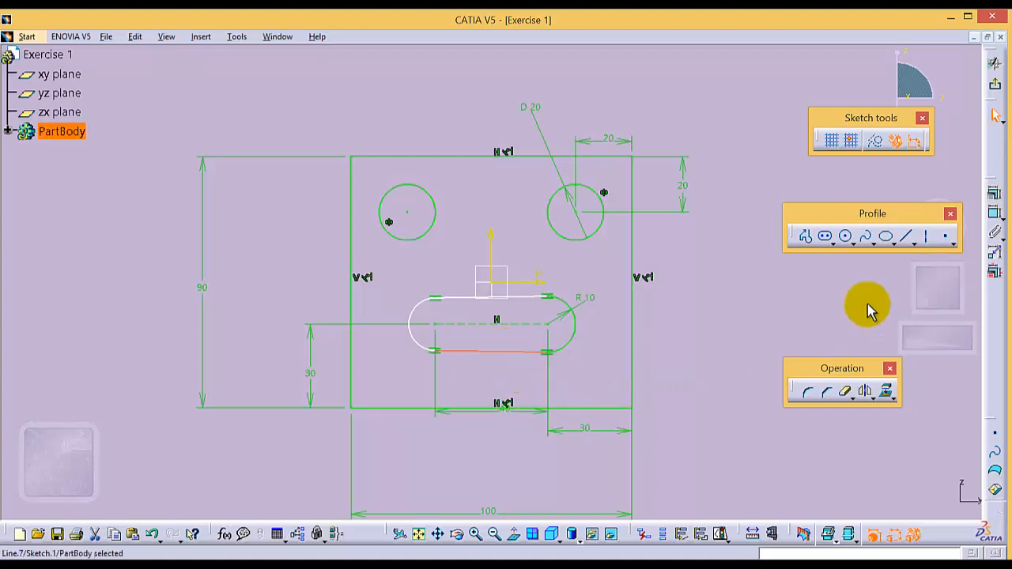
pyautogui.click(998, 198)
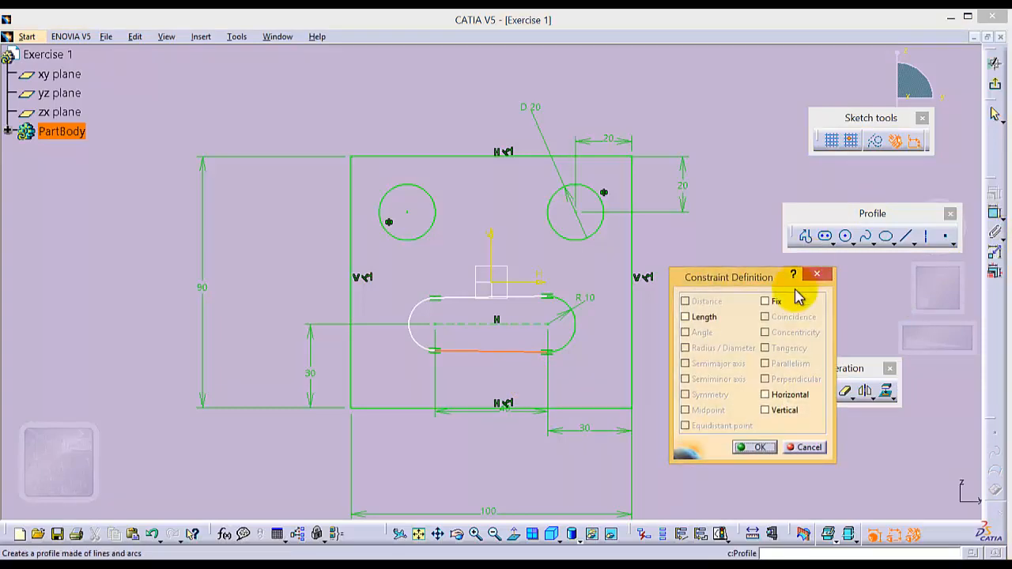
pyautogui.click(766, 394)
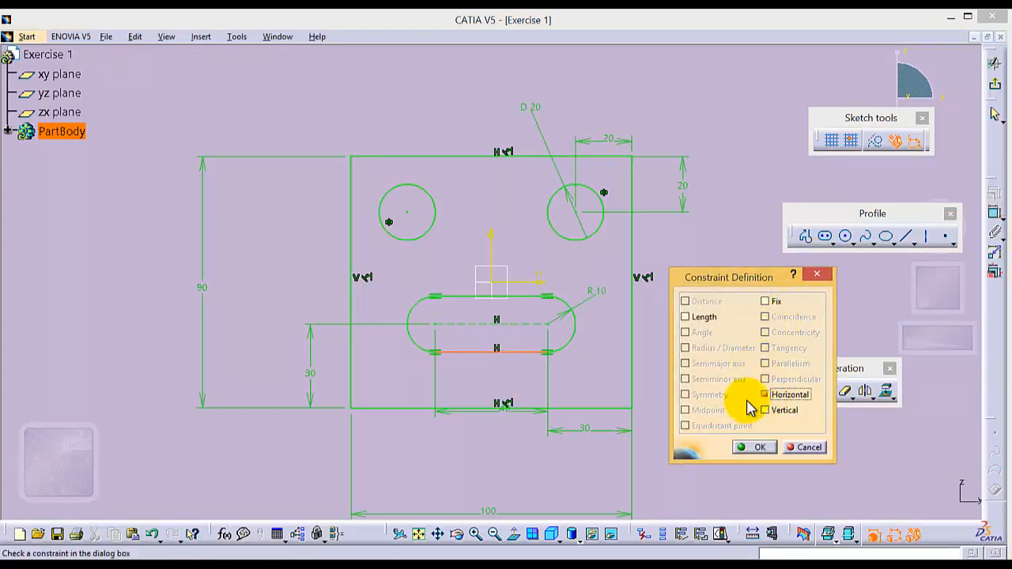
pyautogui.click(753, 448)
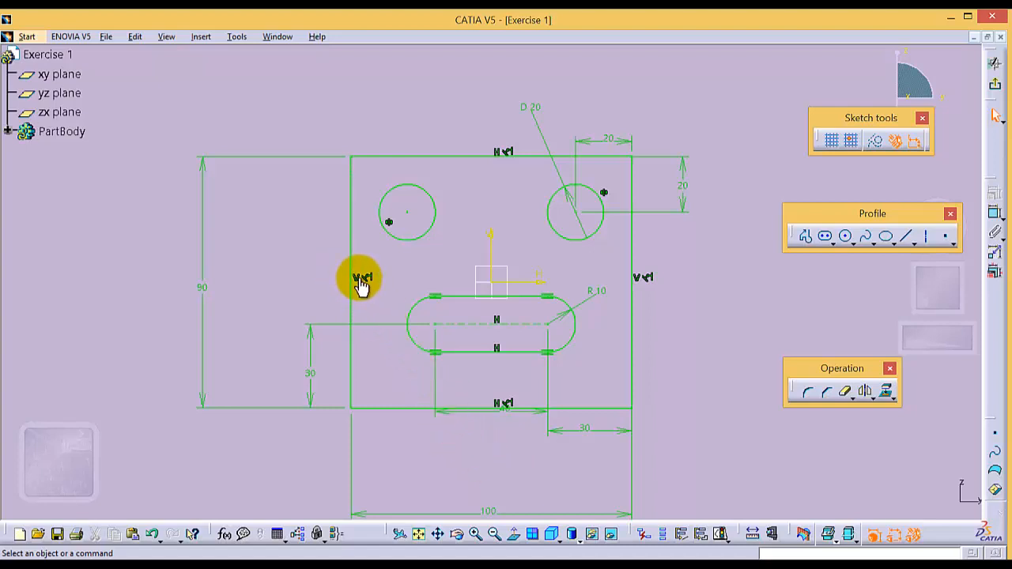
pyautogui.click(498, 158)
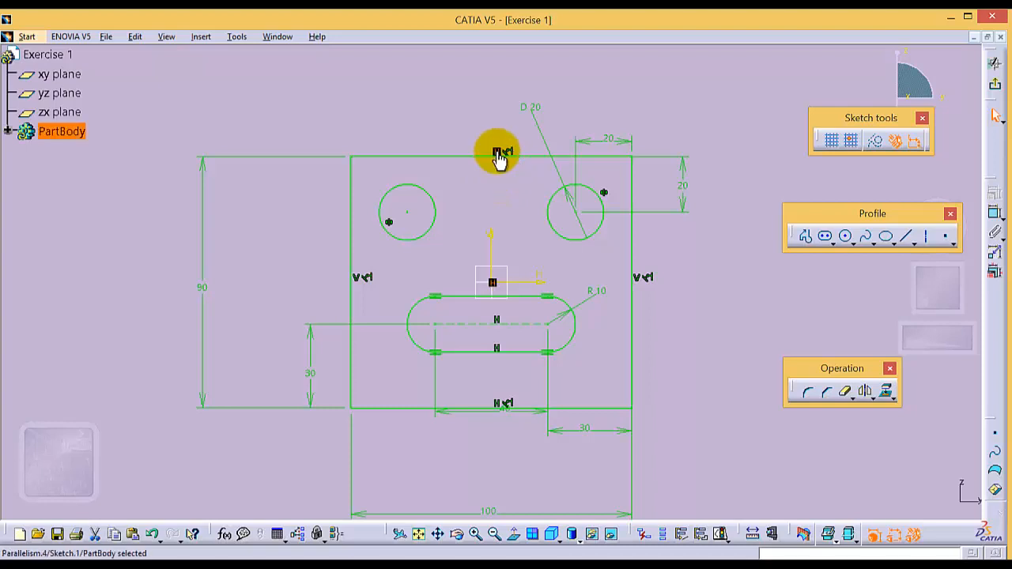
pyautogui.rightClick(498, 157)
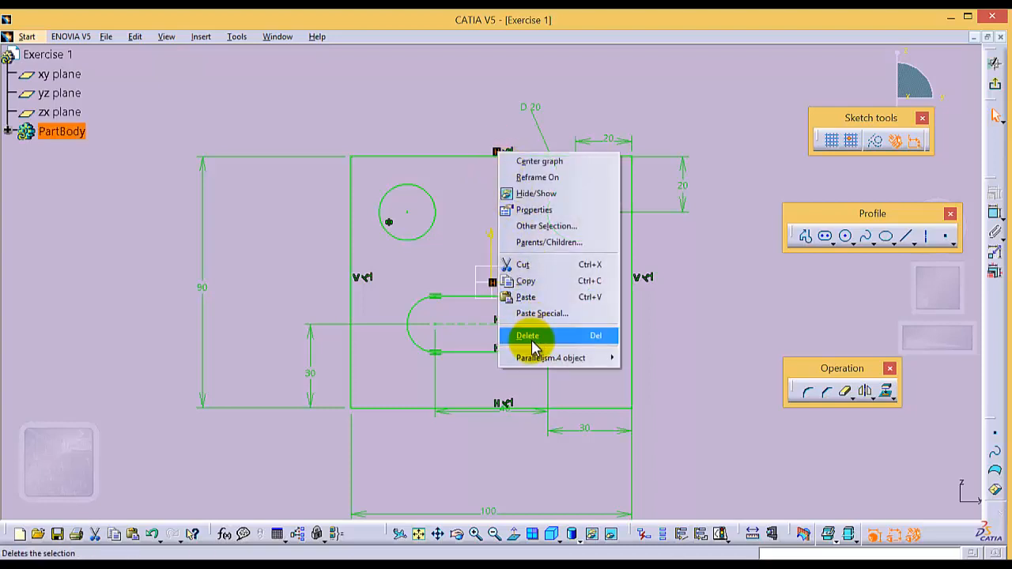
pyautogui.click(688, 312)
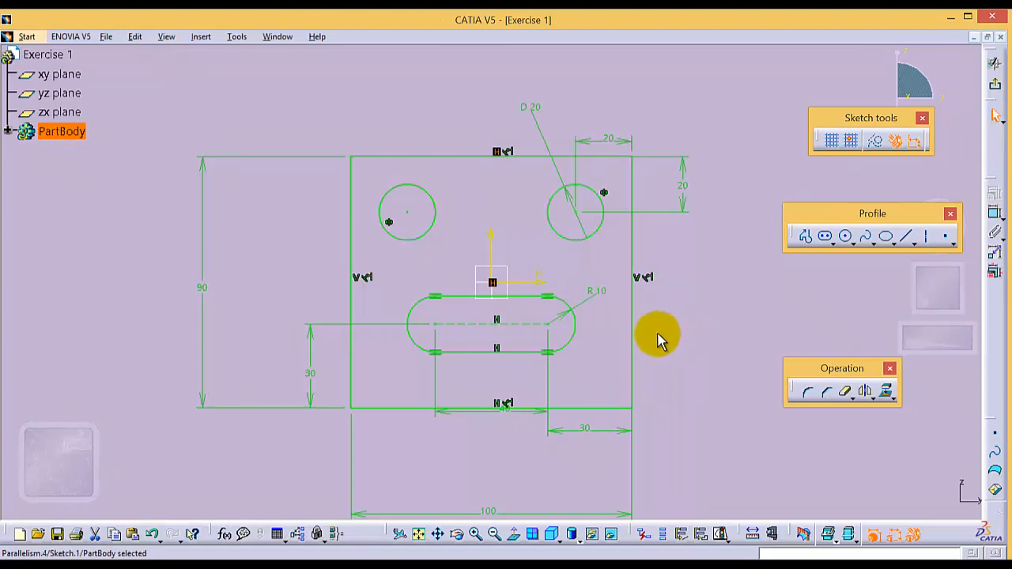
pyautogui.click(497, 320)
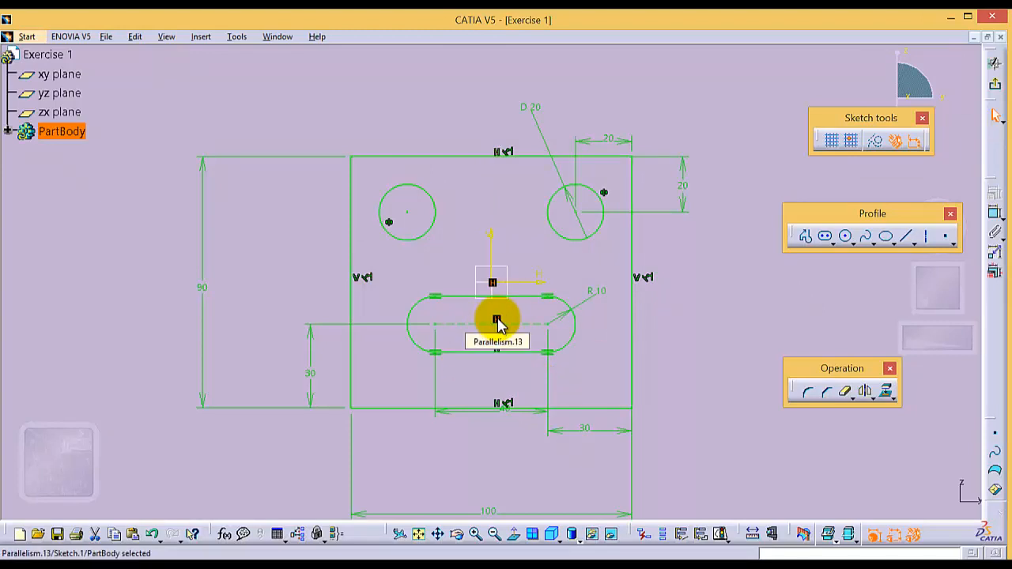
pyautogui.rightClick(496, 319)
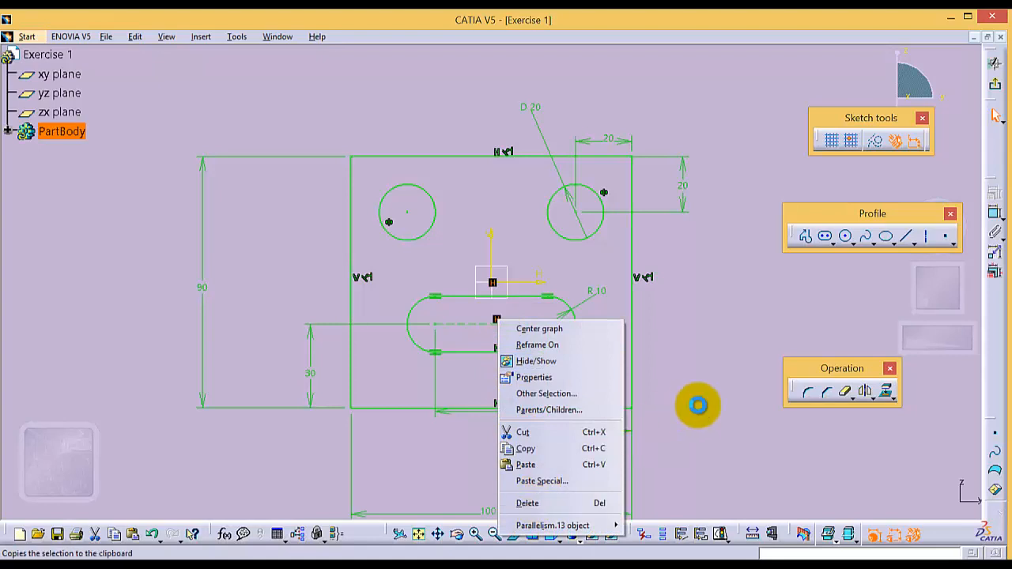
pyautogui.click(698, 405)
pyautogui.click(699, 403)
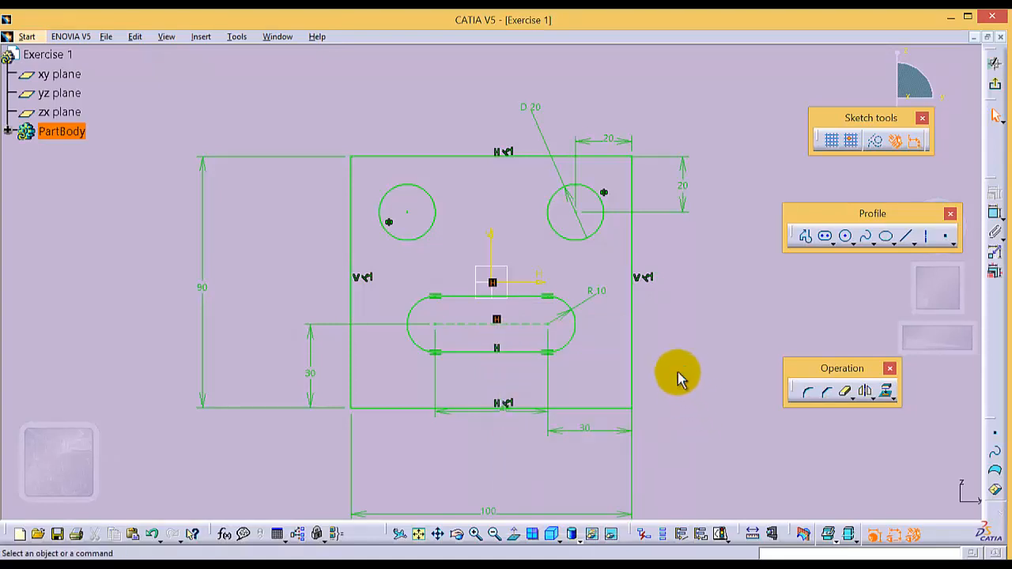
# Step: Exit the sketch and extrude its profile with Pad, using a longer dimension than the default length
pyautogui.click(996, 82)
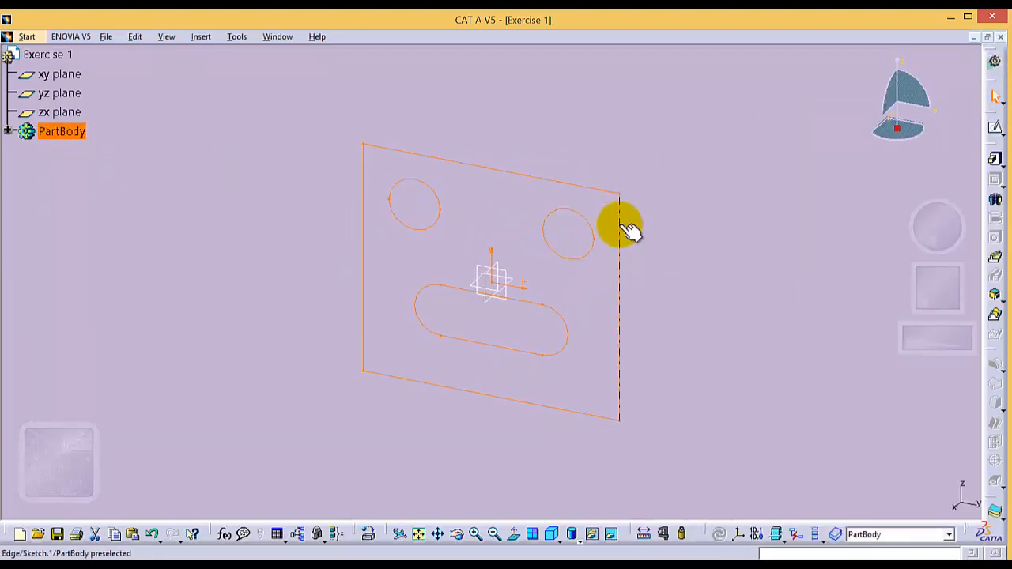
pyautogui.click(640, 253)
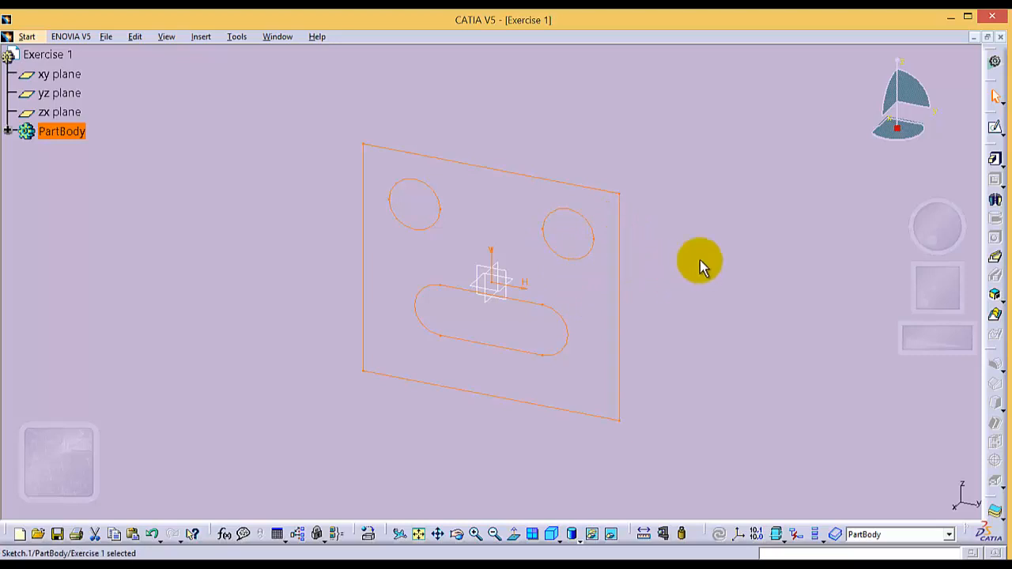
pyautogui.click(994, 160)
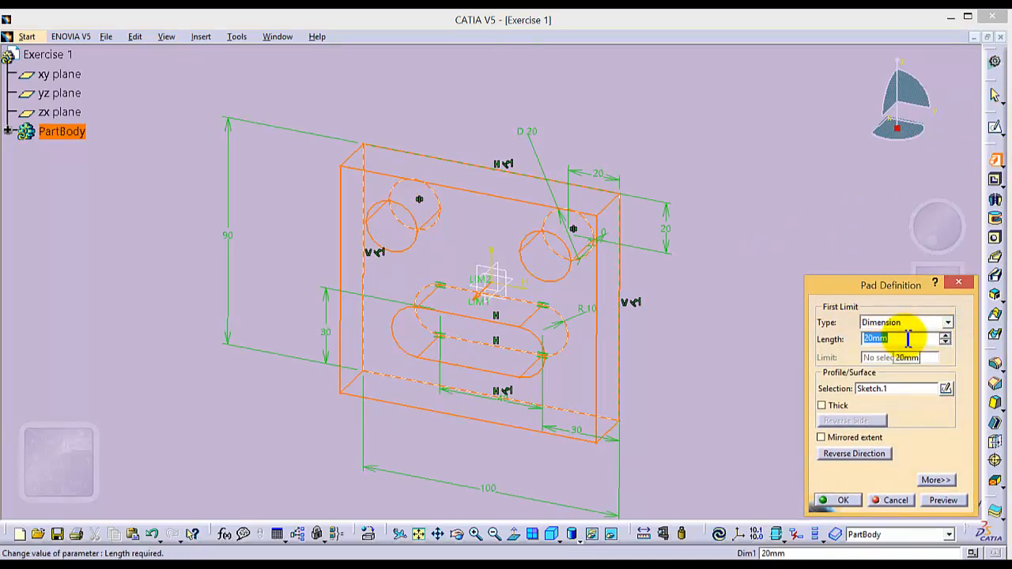
pyautogui.press('Return')
pyautogui.click(730, 332)
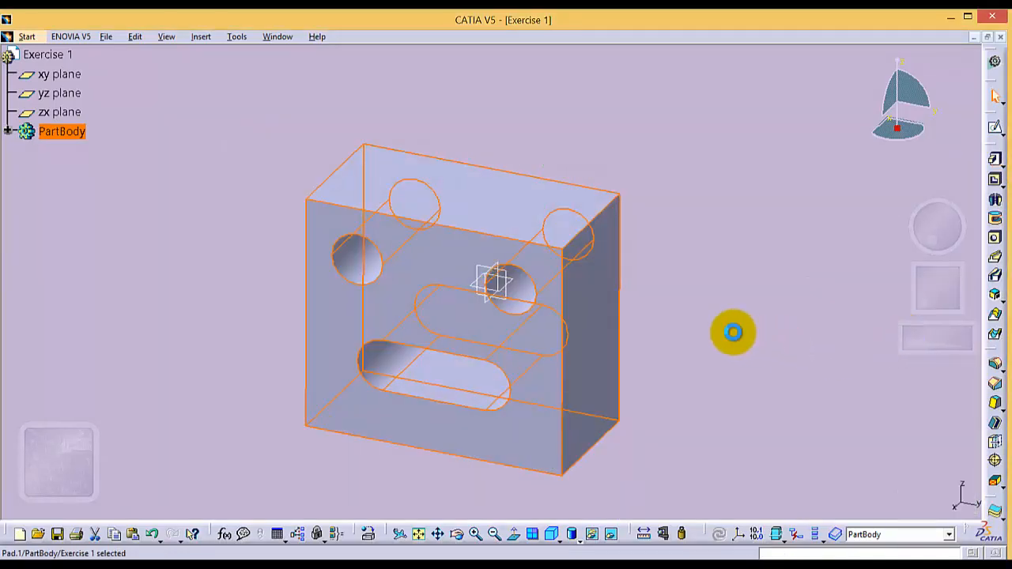